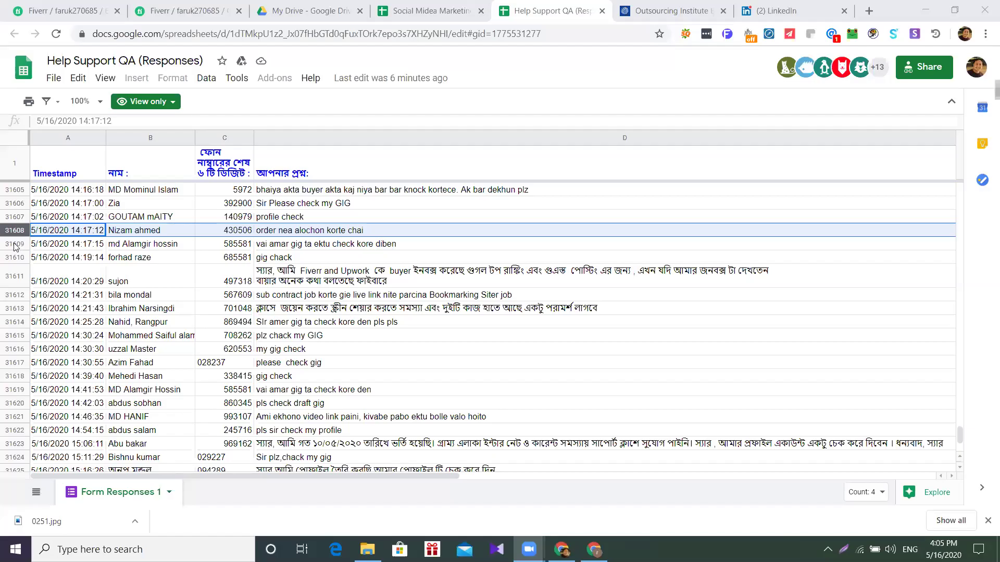
Select row 31609 in the Help Support QA responses, and open the seller's Buyer Requests page on Fiverr
{"action": "left_click", "coordinate": [27, 242]}
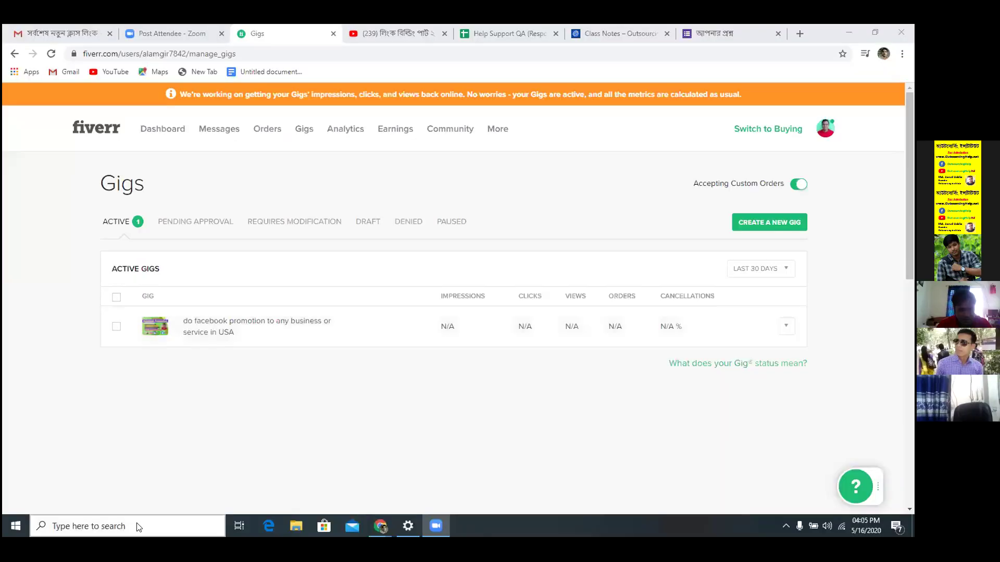
{"action": "left_click", "coordinate": [92, 460]}
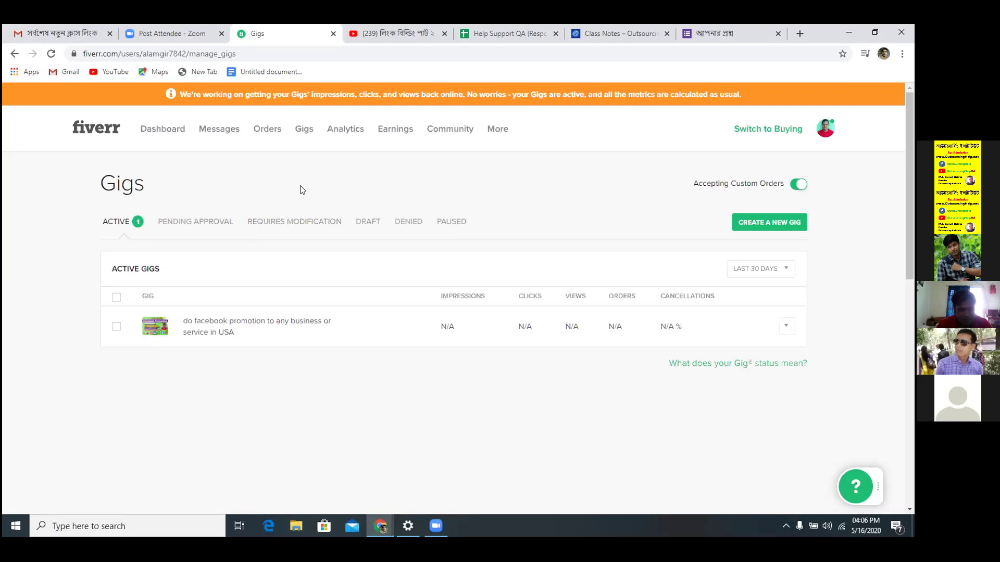
{"action": "left_click", "coordinate": [493, 131]}
{"action": "left_click", "coordinate": [502, 160]}
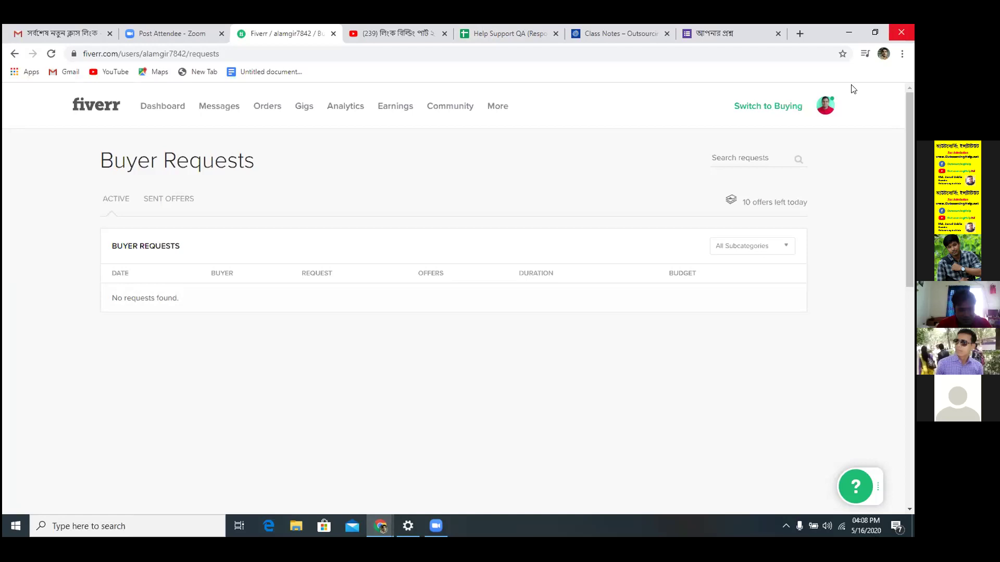
Go back to the Gigs page and open the active Facebook promotion gig from the seller's profile
{"action": "left_click", "coordinate": [301, 109]}
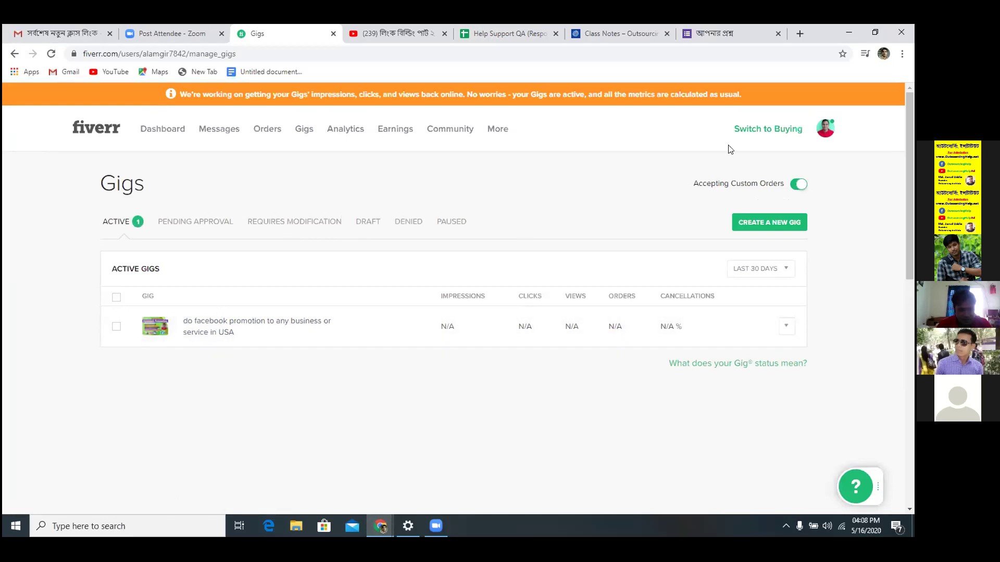
{"action": "left_click", "coordinate": [826, 128]}
{"action": "left_click", "coordinate": [734, 160]}
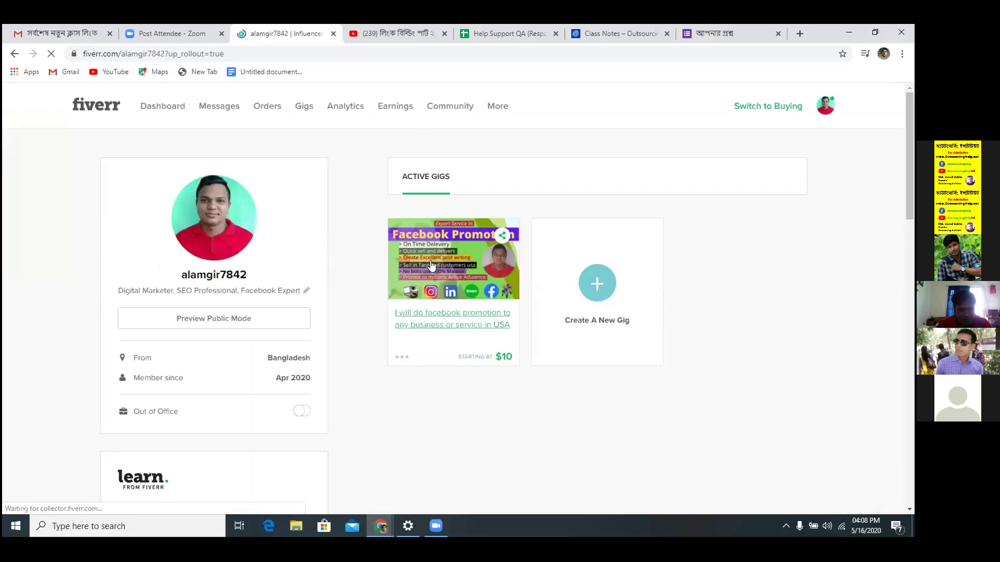
{"action": "left_click", "coordinate": [431, 266]}
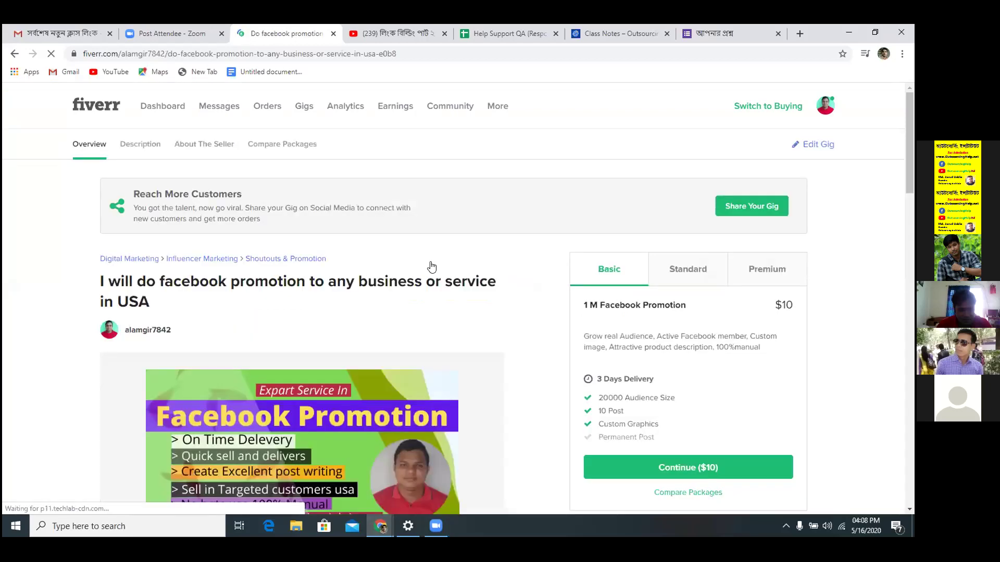
Read through the whole Facebook promotion gig page, from the overview down to the related tags and back
{"action": "scroll", "coordinate": [156, 206], "scroll_direction": "down", "scroll_amount": 1}
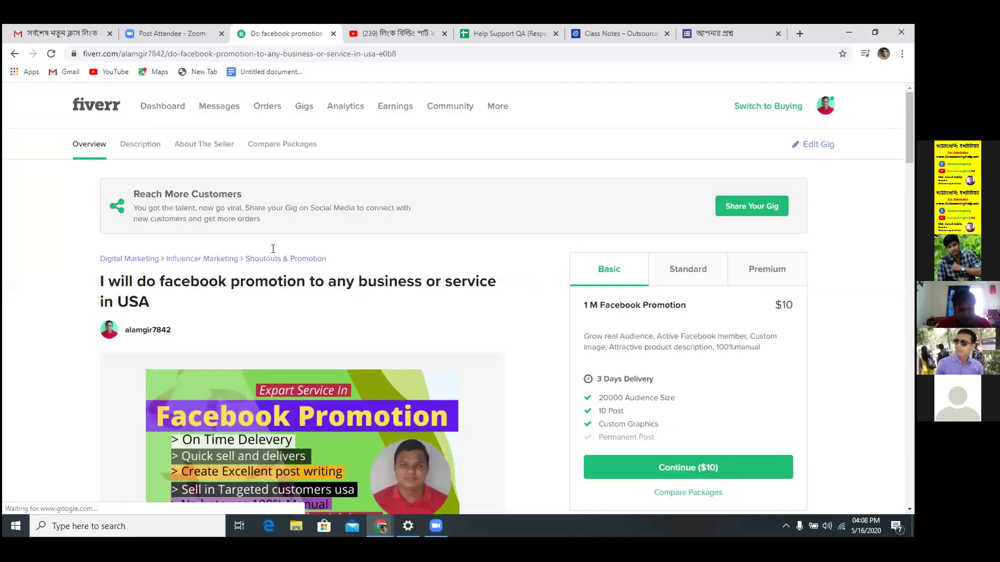
{"action": "scroll", "coordinate": [270, 250], "scroll_direction": "down", "scroll_amount": 5}
{"action": "scroll", "coordinate": [271, 250], "scroll_direction": "down", "scroll_amount": 4}
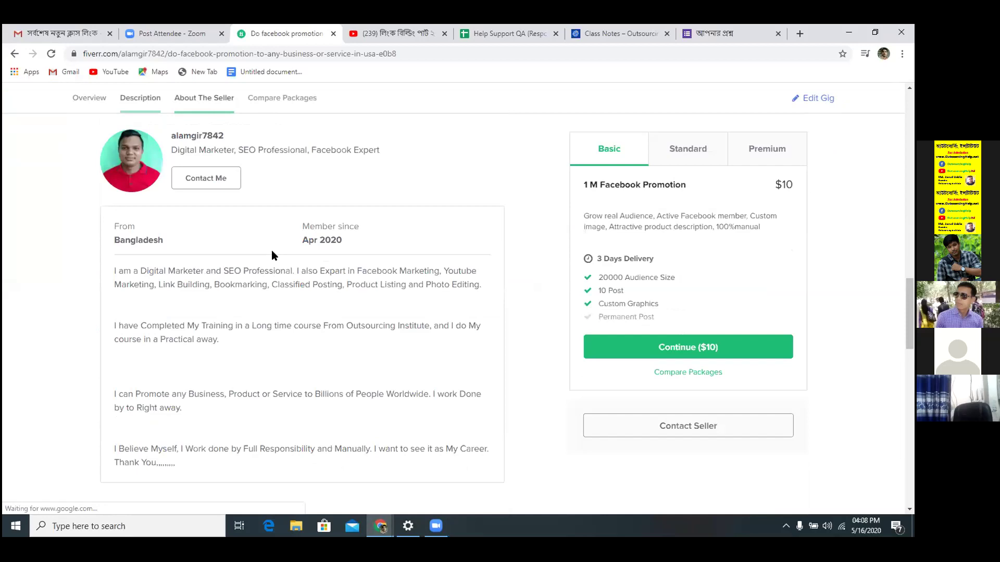
{"action": "scroll", "coordinate": [165, 251], "scroll_direction": "down", "scroll_amount": 11}
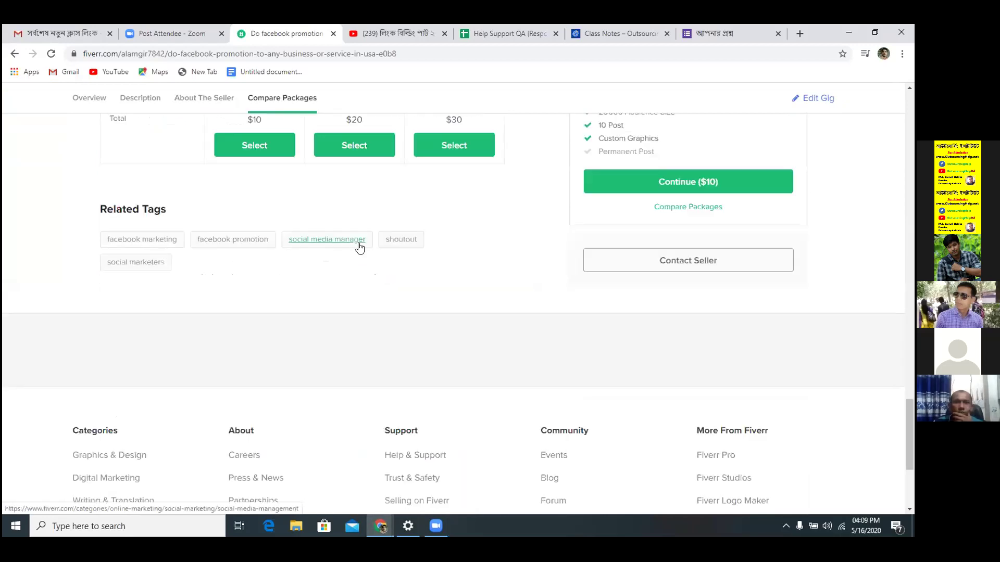
{"action": "scroll", "coordinate": [359, 248], "scroll_direction": "up", "scroll_amount": 2}
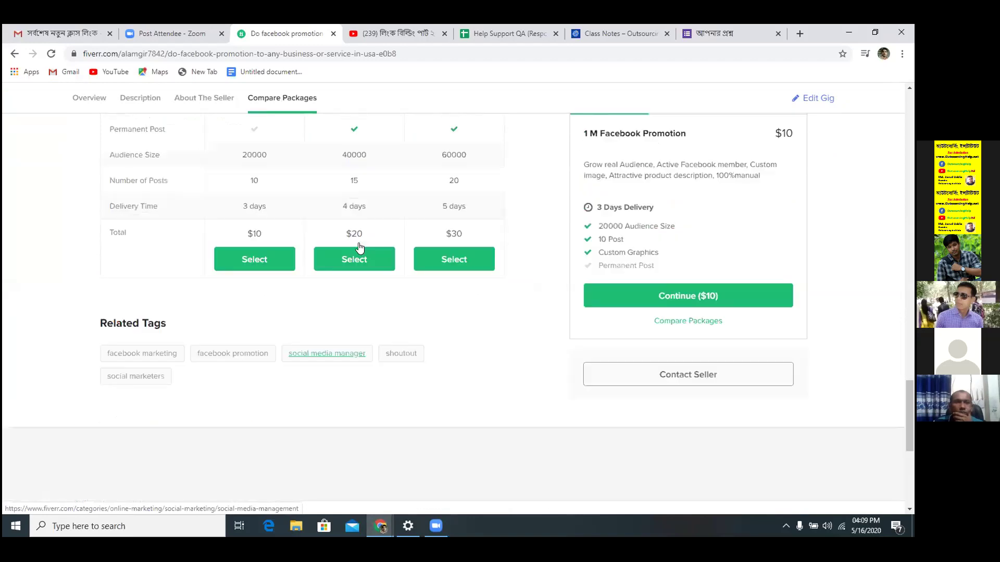
{"action": "scroll", "coordinate": [359, 247], "scroll_direction": "up", "scroll_amount": 15}
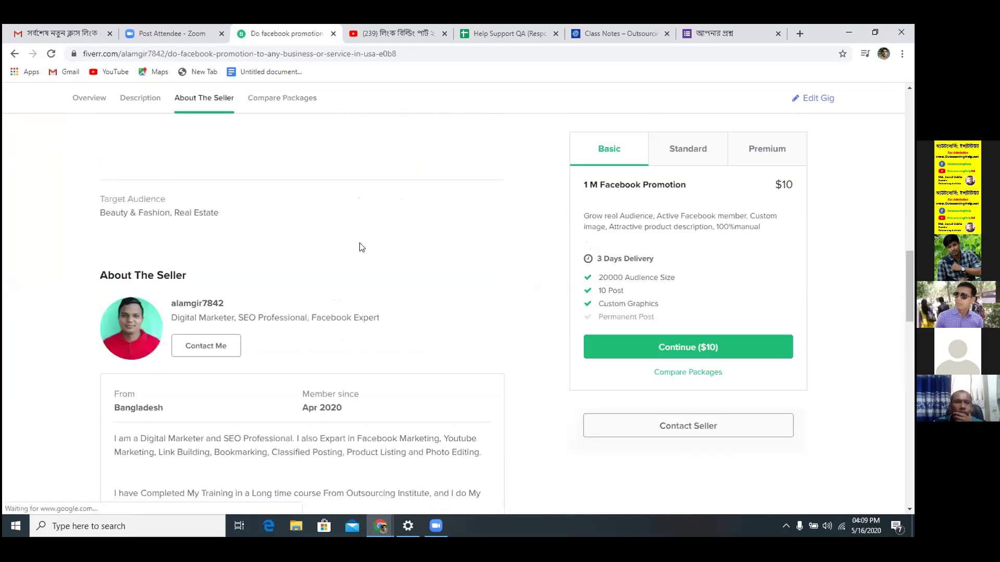
{"action": "scroll", "coordinate": [359, 247], "scroll_direction": "up", "scroll_amount": 10}
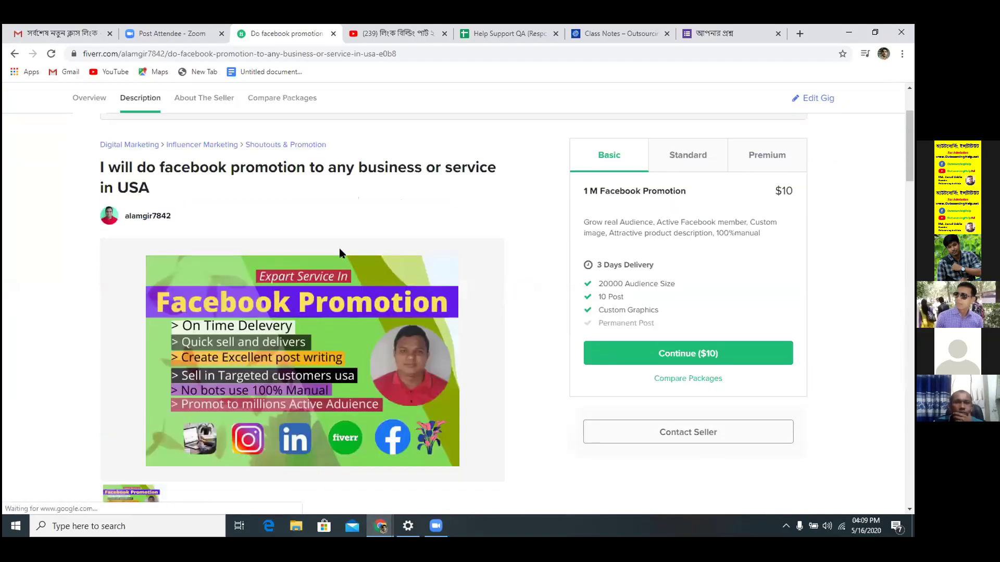
{"action": "scroll", "coordinate": [339, 254], "scroll_direction": "up", "scroll_amount": 3}
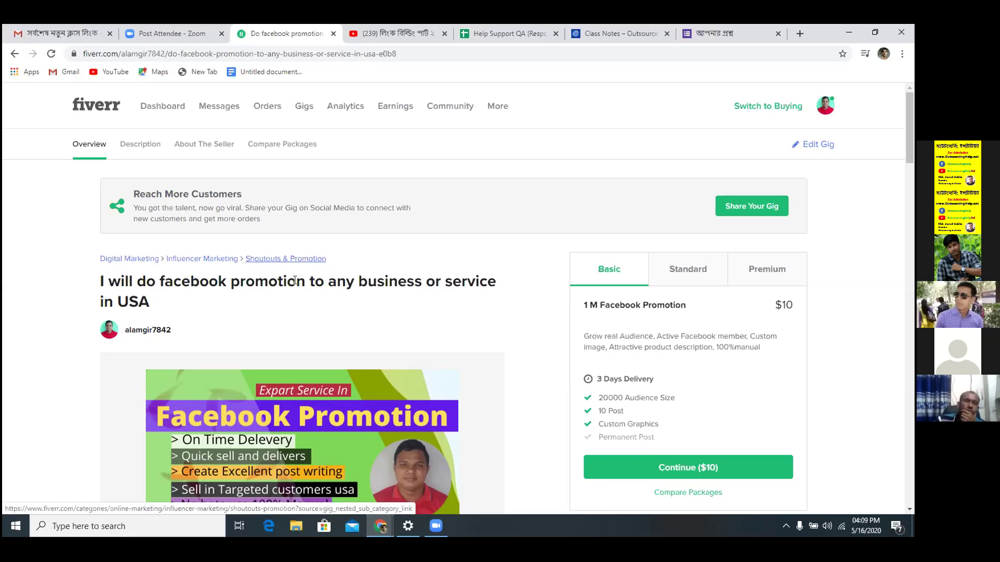
Examine the gig's seller description, package comparison table and related tags
{"action": "scroll", "coordinate": [295, 286], "scroll_direction": "down", "scroll_amount": 5}
{"action": "scroll", "coordinate": [276, 313], "scroll_direction": "down", "scroll_amount": 10}
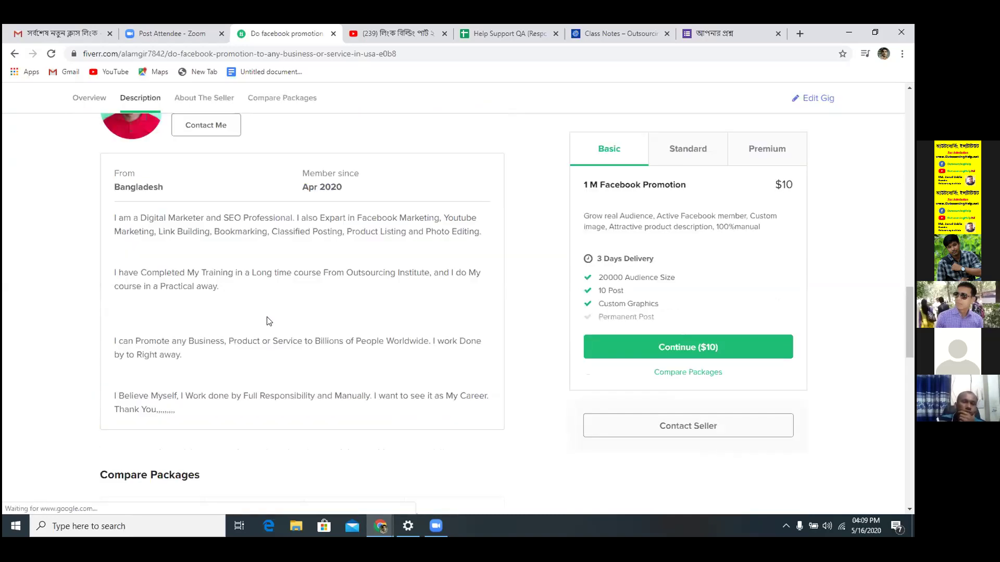
{"action": "scroll", "coordinate": [269, 317], "scroll_direction": "down", "scroll_amount": 5}
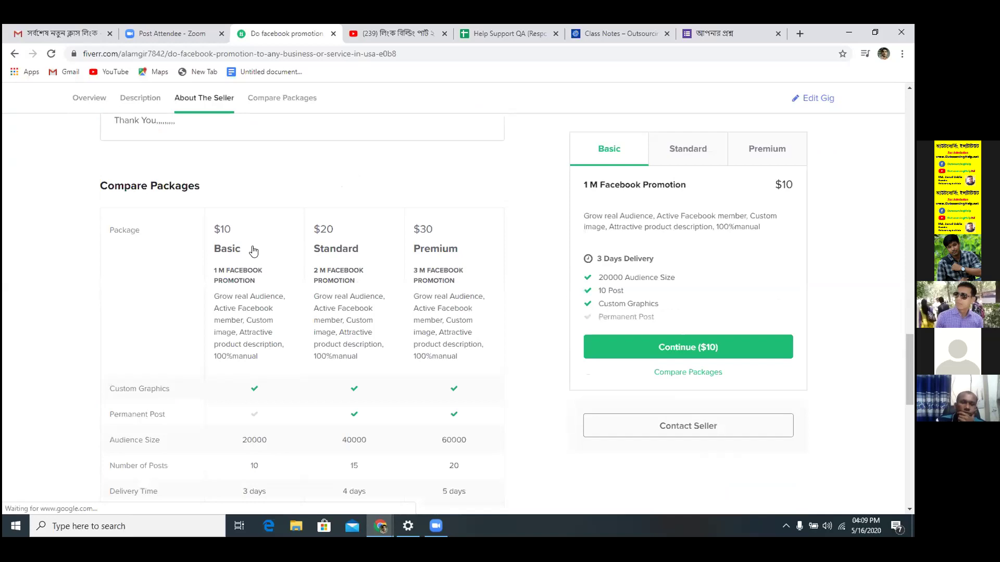
{"action": "scroll", "coordinate": [253, 251], "scroll_direction": "down", "scroll_amount": 7}
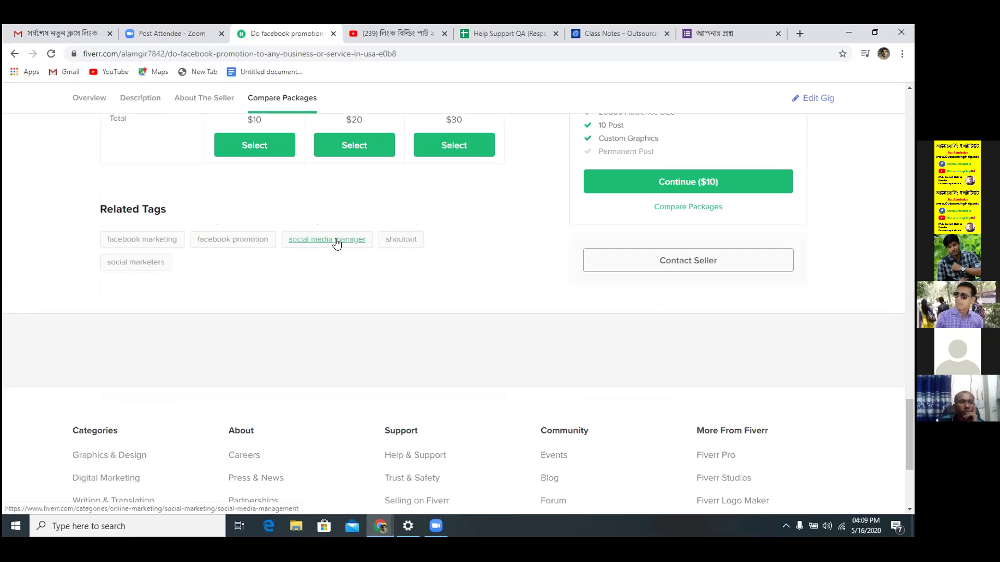
{"action": "scroll", "coordinate": [337, 244], "scroll_direction": "up", "scroll_amount": 4}
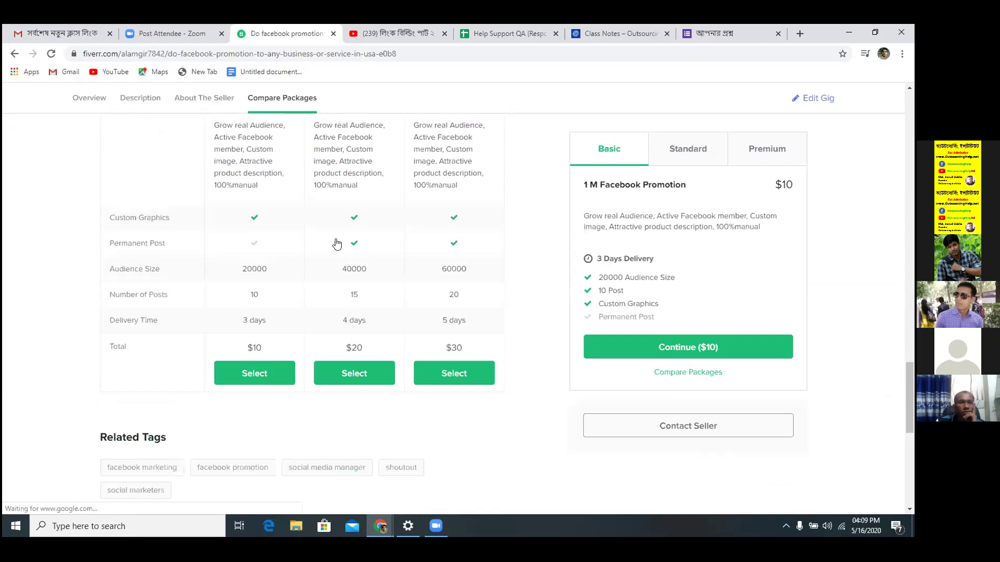
{"action": "scroll", "coordinate": [337, 243], "scroll_direction": "down", "scroll_amount": 4}
{"action": "left_click", "coordinate": [337, 242]}
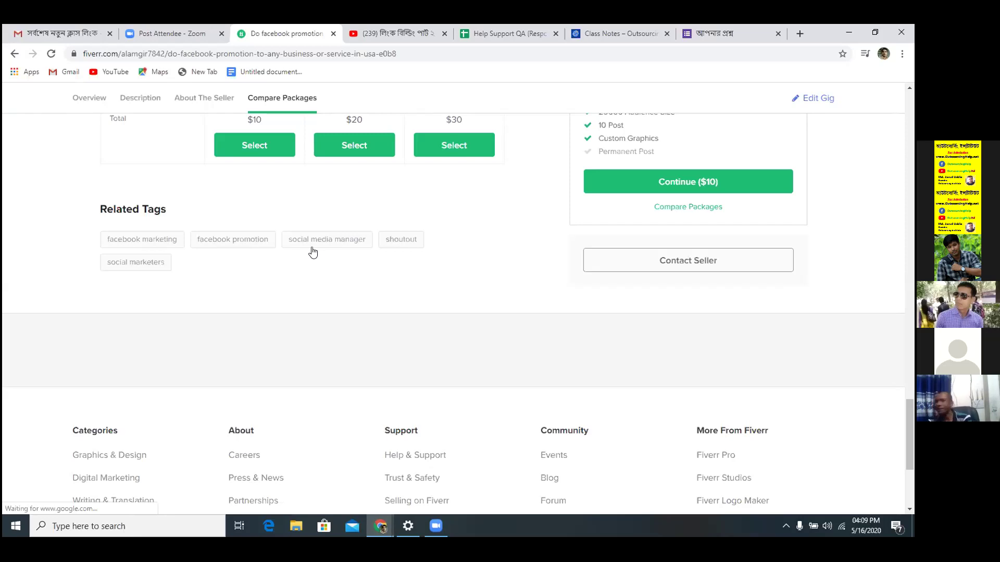
{"action": "scroll", "coordinate": [425, 407], "scroll_direction": "up", "scroll_amount": 10}
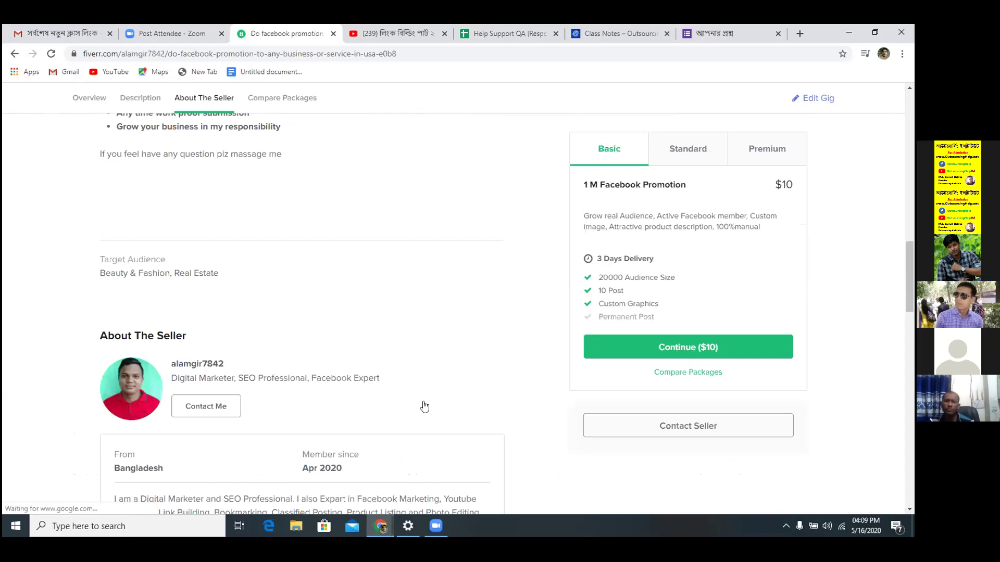
{"action": "scroll", "coordinate": [424, 407], "scroll_direction": "up", "scroll_amount": 10}
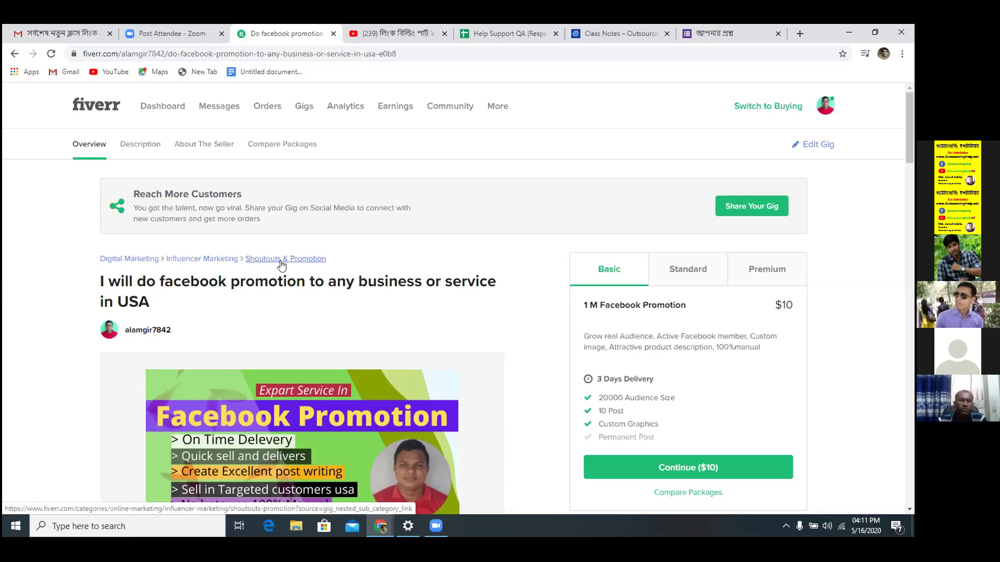
Check the Facebook promotion gig's title and main image against its Shoutouts & Promotion category
{"action": "scroll", "coordinate": [281, 266], "scroll_direction": "down", "scroll_amount": 1}
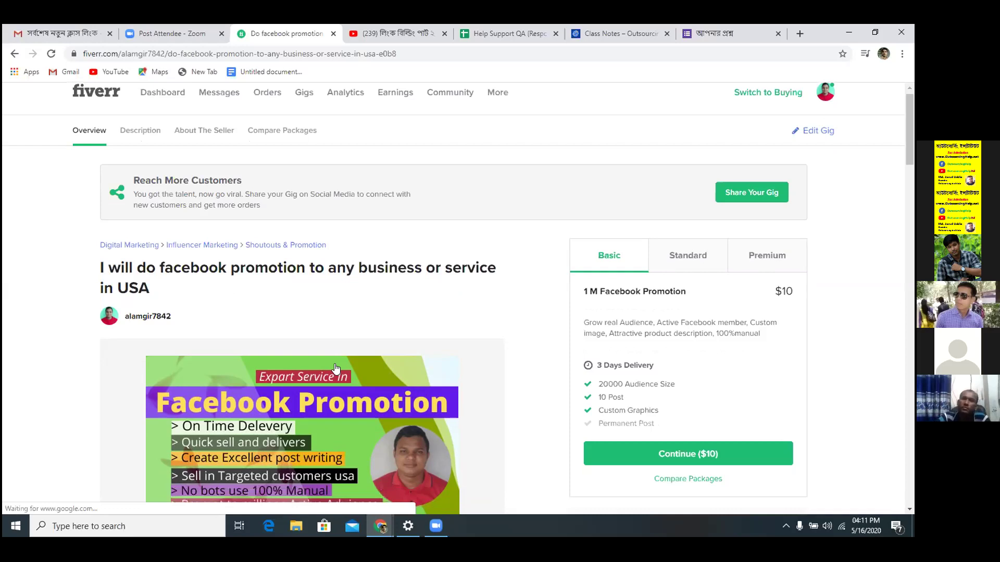
{"action": "scroll", "coordinate": [336, 370], "scroll_direction": "down", "scroll_amount": 2}
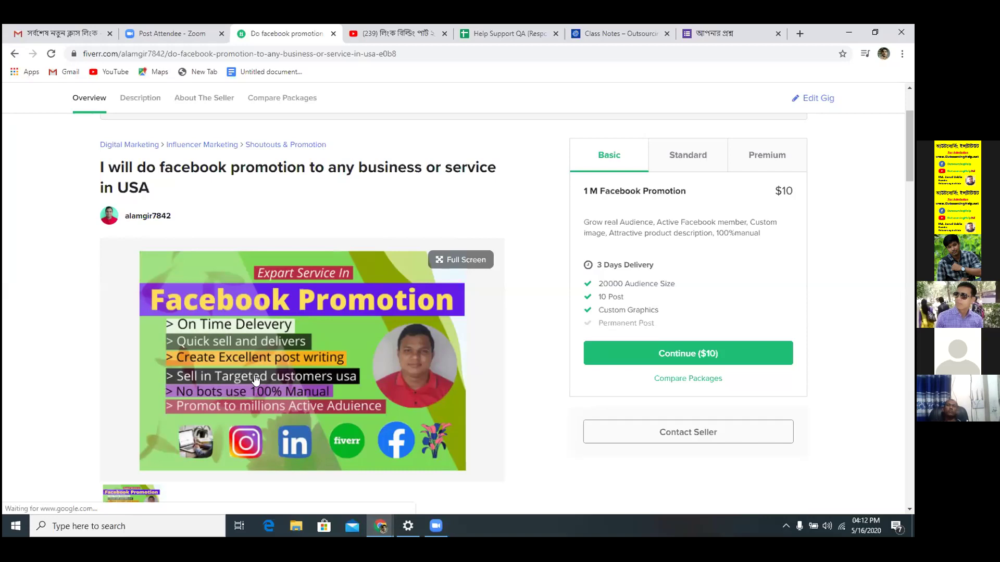
{"action": "scroll", "coordinate": [290, 348], "scroll_direction": "down", "scroll_amount": 1}
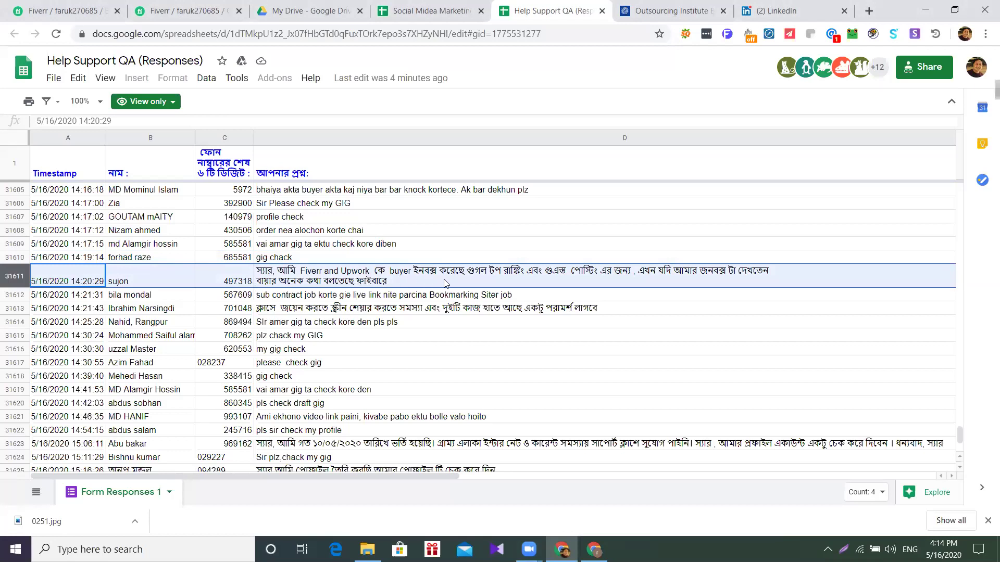
Select response row 31612, and open the socialbookmarknow.info live link in C14 of the shared Bookmarking Proof sheet
{"action": "left_click", "coordinate": [6, 295]}
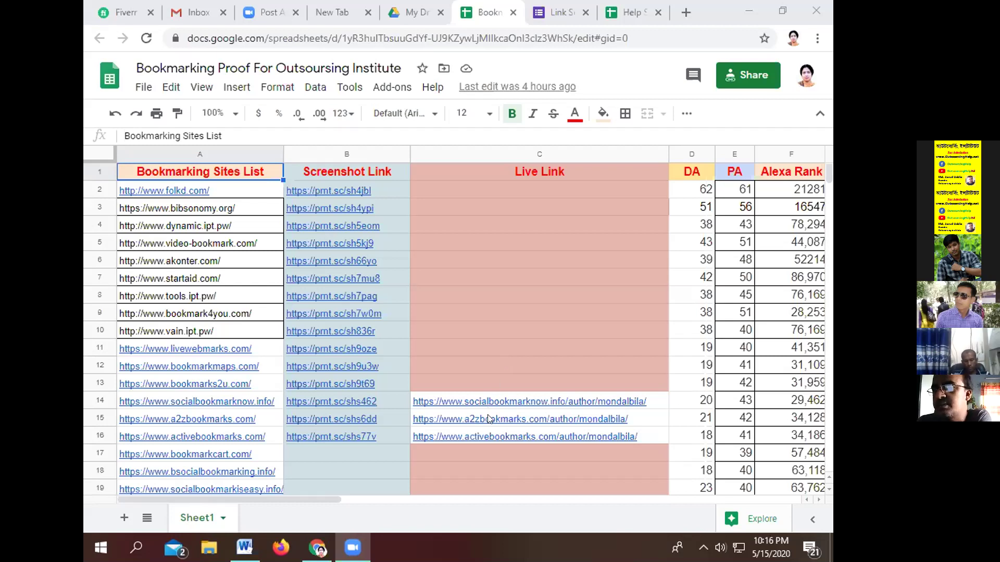
{"action": "mouse_move", "coordinate": [487, 405]}
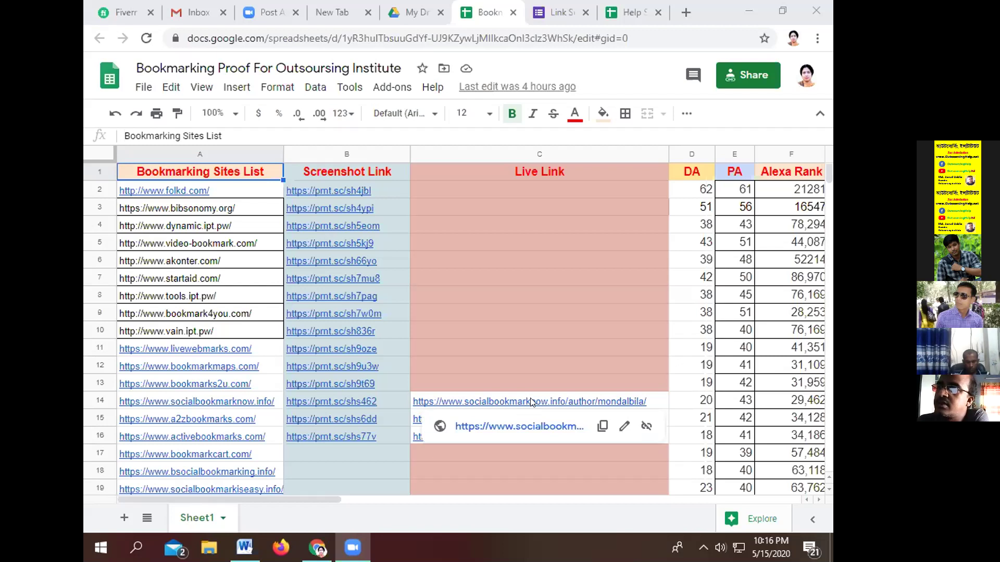
{"action": "left_click", "coordinate": [517, 428]}
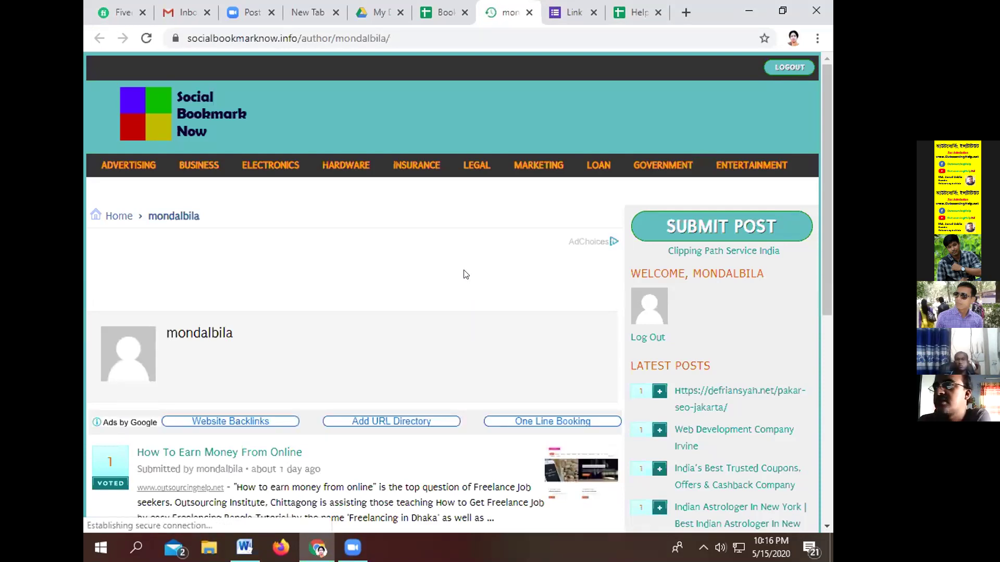
Open the bookmarked post "How To Earn Money From Online" and follow its title to the linked website
{"action": "scroll", "coordinate": [466, 275], "scroll_direction": "down", "scroll_amount": 3}
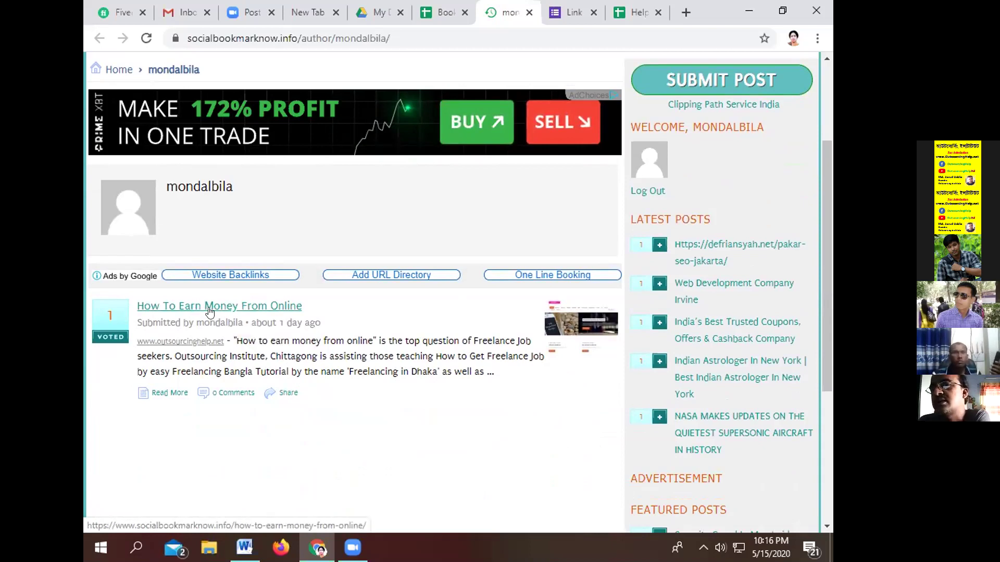
{"action": "left_click", "coordinate": [239, 311]}
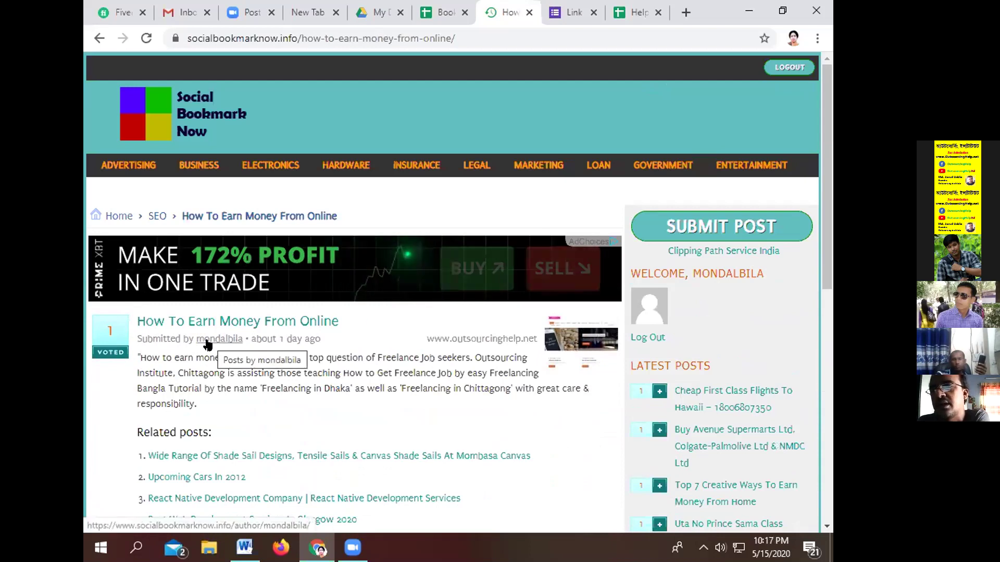
{"action": "left_click", "coordinate": [231, 326]}
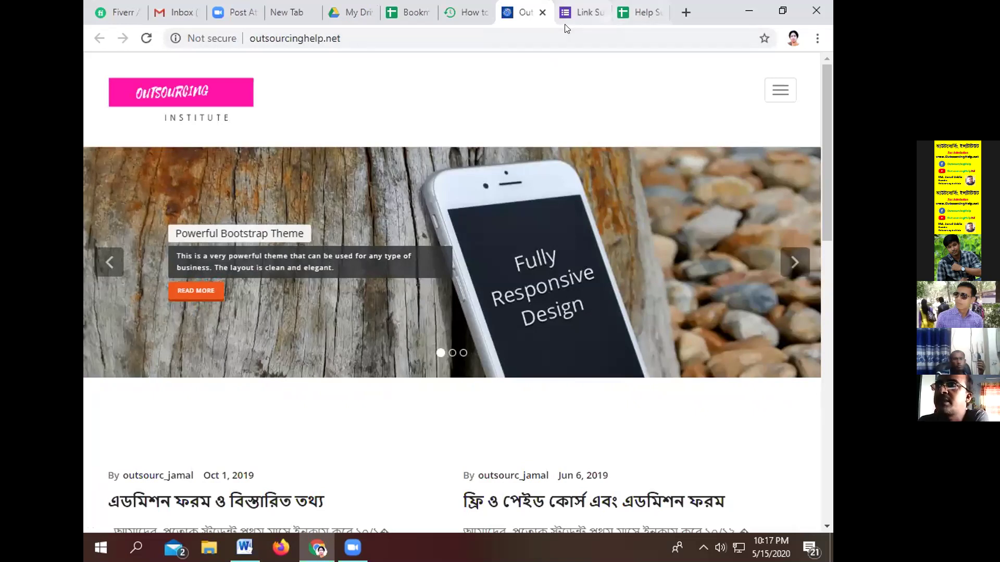
Return to the Help Support QA responses sheet and select row 31613
{"action": "left_click", "coordinate": [640, 12]}
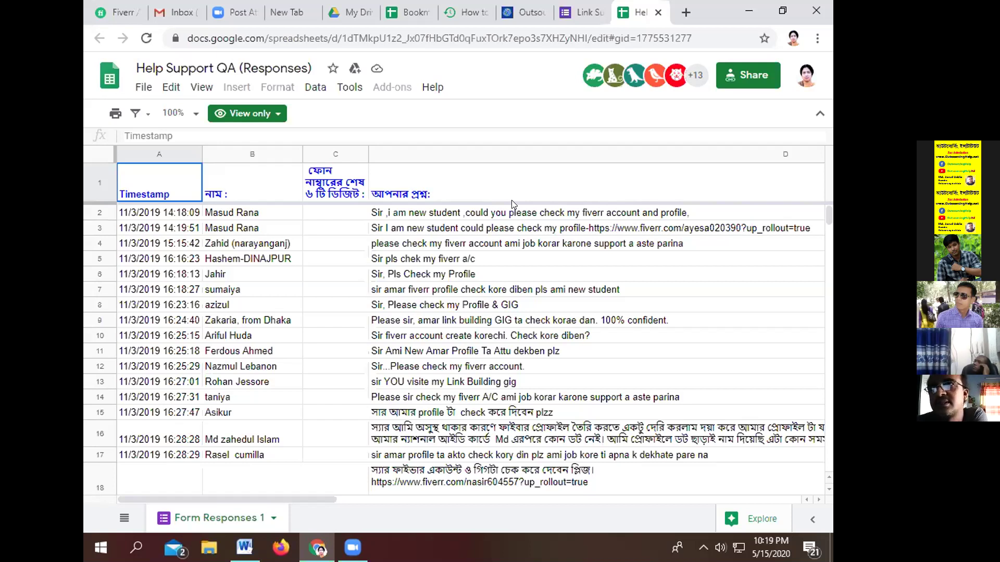
{"action": "left_click", "coordinate": [113, 16]}
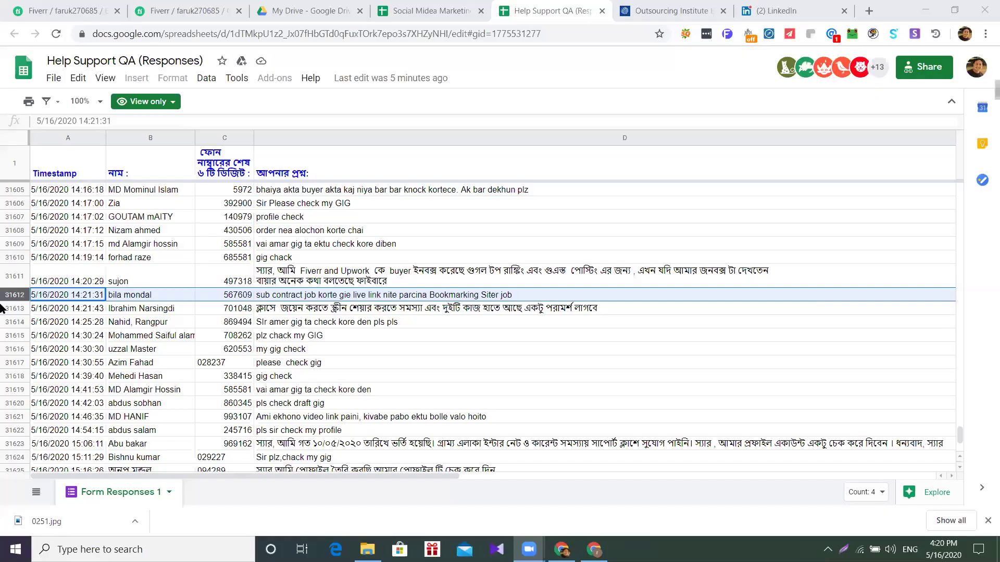
{"action": "left_click", "coordinate": [2, 309]}
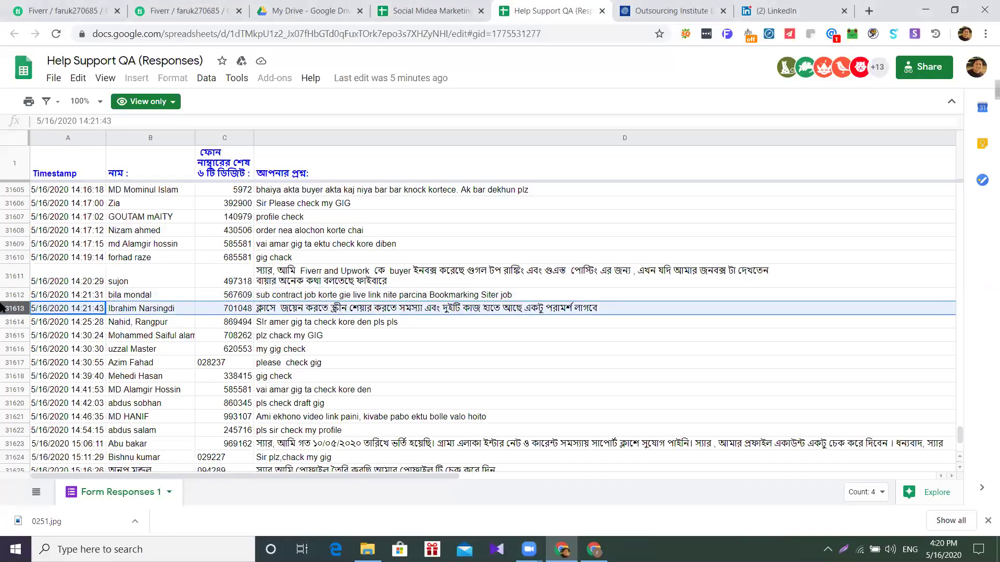
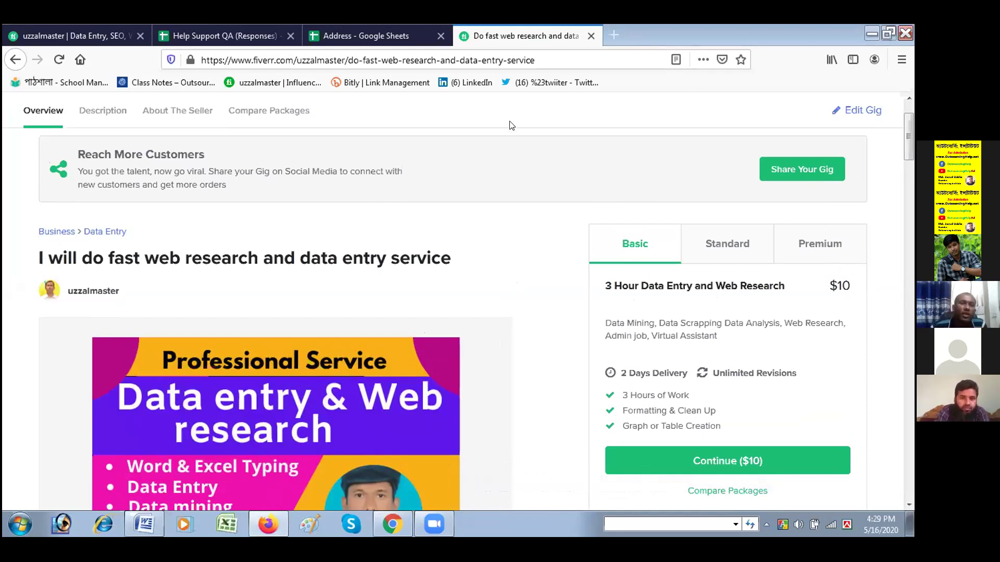
Check the web research and data entry gig's title against its Data Entry category and main image
{"action": "scroll", "coordinate": [452, 222], "scroll_direction": "down", "scroll_amount": 2}
{"action": "scroll", "coordinate": [451, 223], "scroll_direction": "down", "scroll_amount": 1}
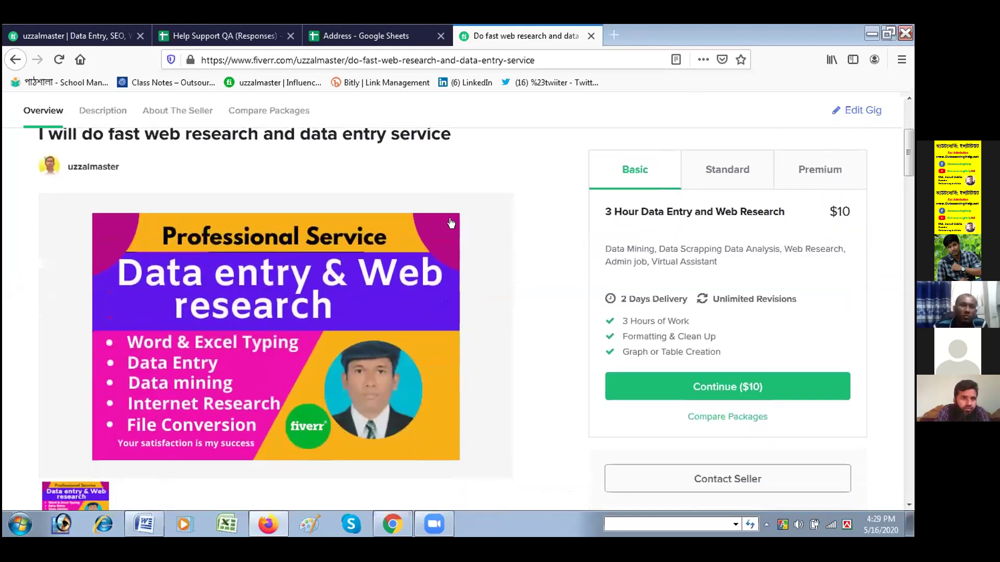
{"action": "scroll", "coordinate": [451, 224], "scroll_direction": "down", "scroll_amount": 1}
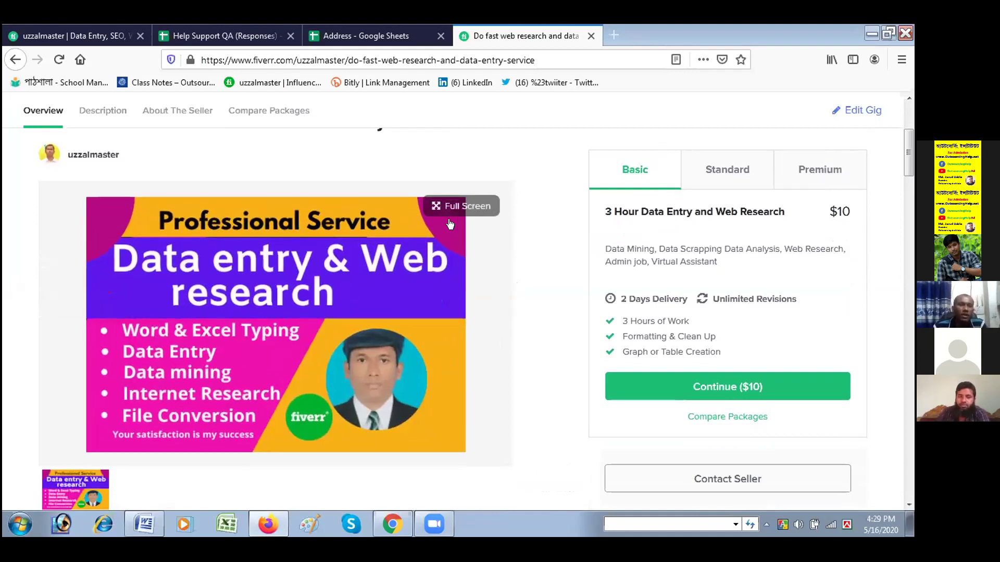
{"action": "scroll", "coordinate": [450, 224], "scroll_direction": "up", "scroll_amount": 2}
{"action": "scroll", "coordinate": [449, 223], "scroll_direction": "up", "scroll_amount": 2}
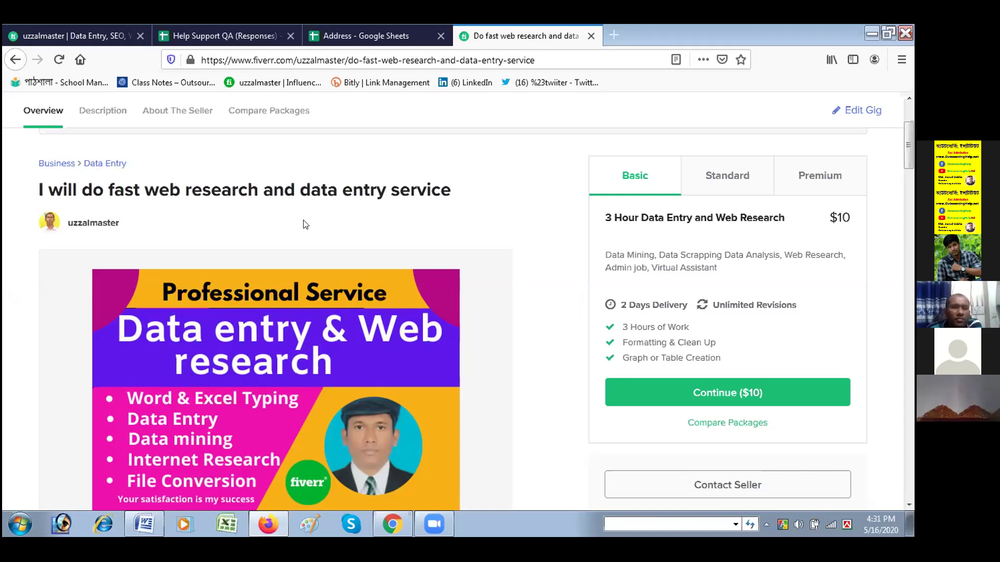
{"action": "scroll", "coordinate": [306, 227], "scroll_direction": "down", "scroll_amount": 1}
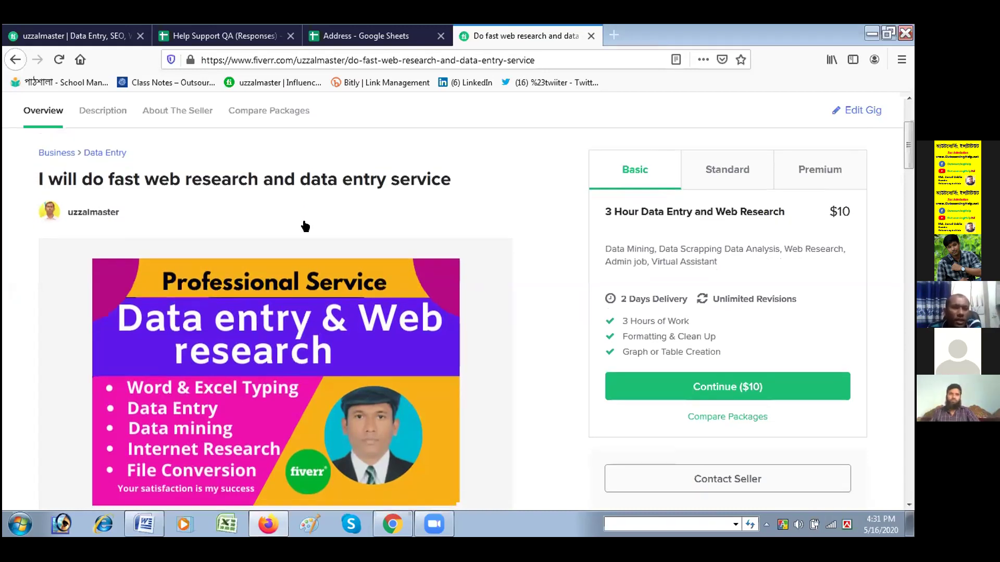
{"action": "scroll", "coordinate": [306, 226], "scroll_direction": "down", "scroll_amount": 3}
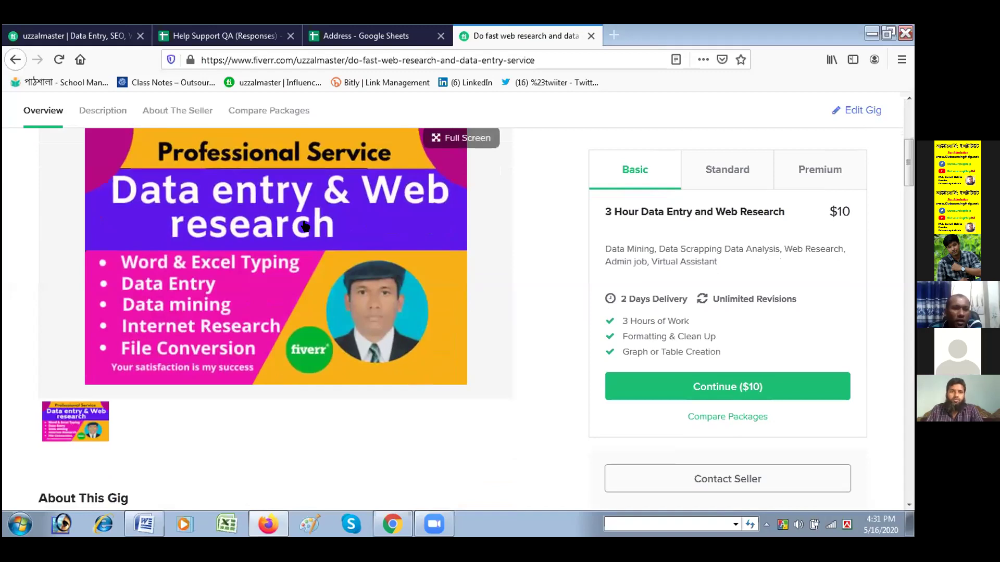
{"action": "scroll", "coordinate": [305, 227], "scroll_direction": "down", "scroll_amount": 2}
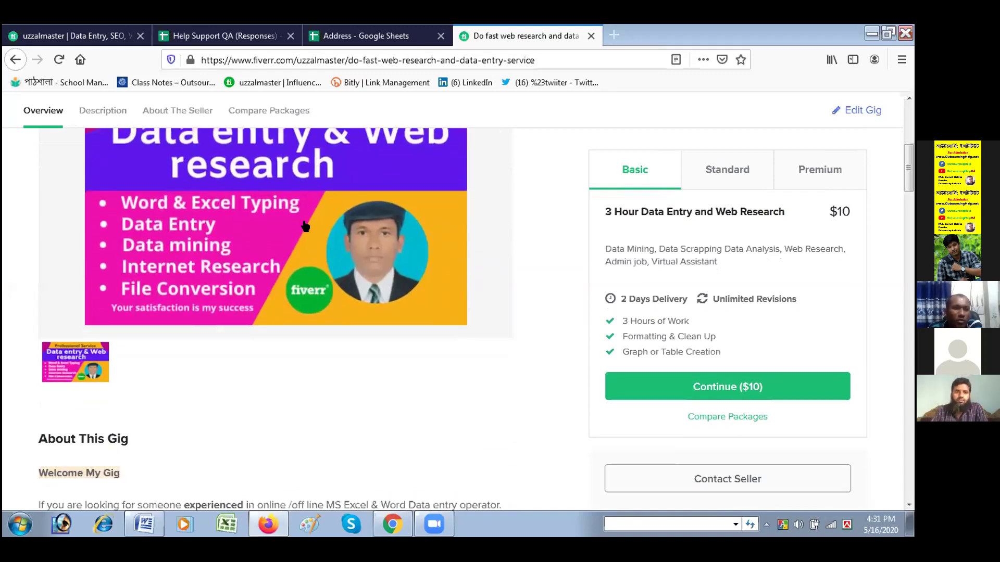
{"action": "scroll", "coordinate": [306, 227], "scroll_direction": "down", "scroll_amount": 2}
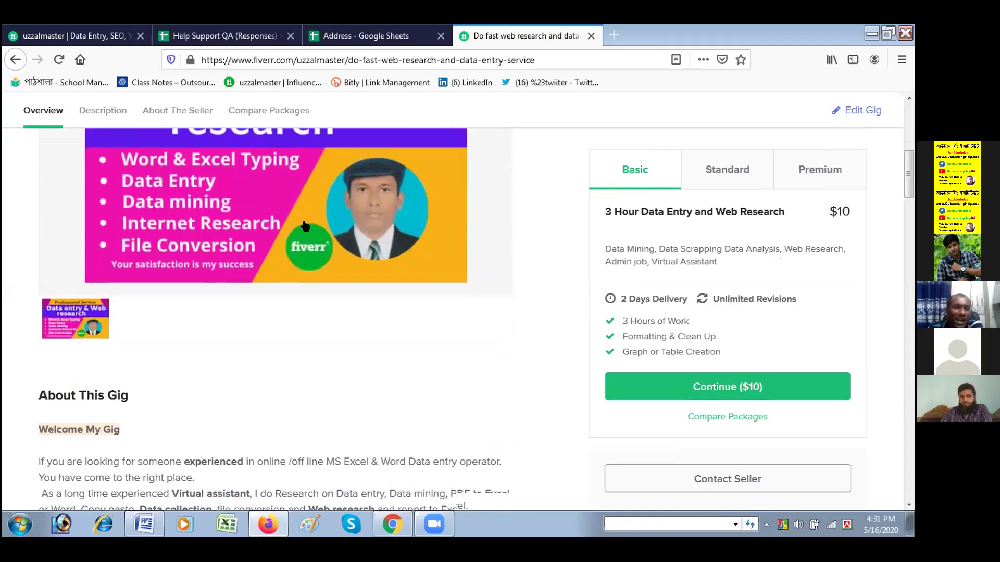
Read the gig's About This Gig description, numbered service list, Why give me job section and seller information
{"action": "scroll", "coordinate": [306, 226], "scroll_direction": "down", "scroll_amount": 5}
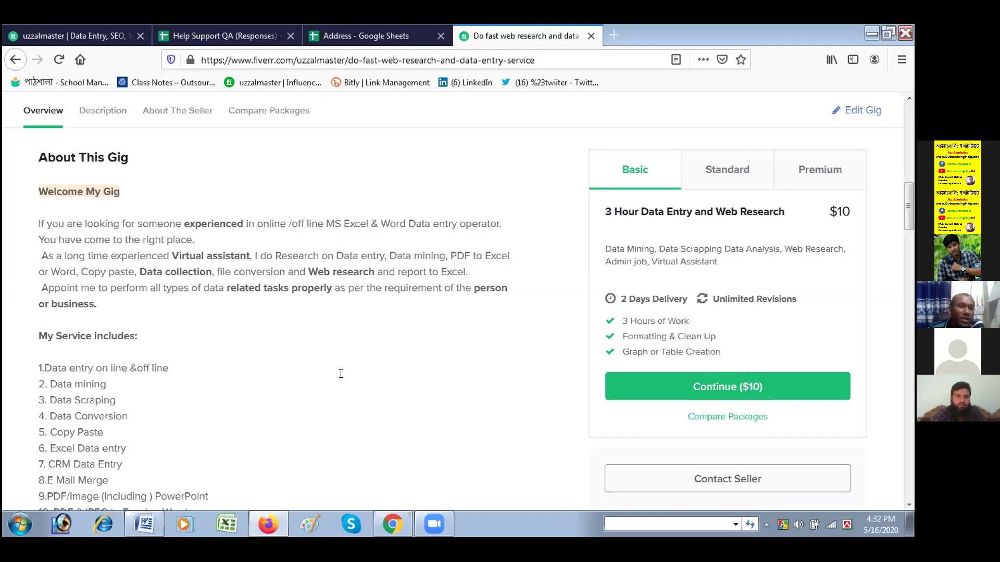
{"action": "scroll", "coordinate": [348, 341], "scroll_direction": "down", "scroll_amount": 2}
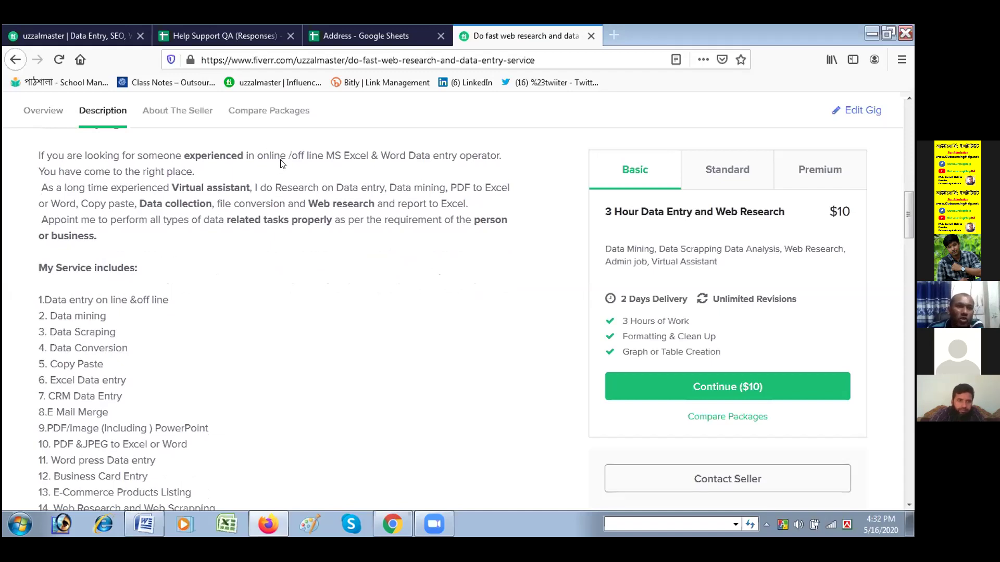
{"action": "scroll", "coordinate": [288, 221], "scroll_direction": "down", "scroll_amount": 1}
{"action": "scroll", "coordinate": [289, 221], "scroll_direction": "down", "scroll_amount": 3}
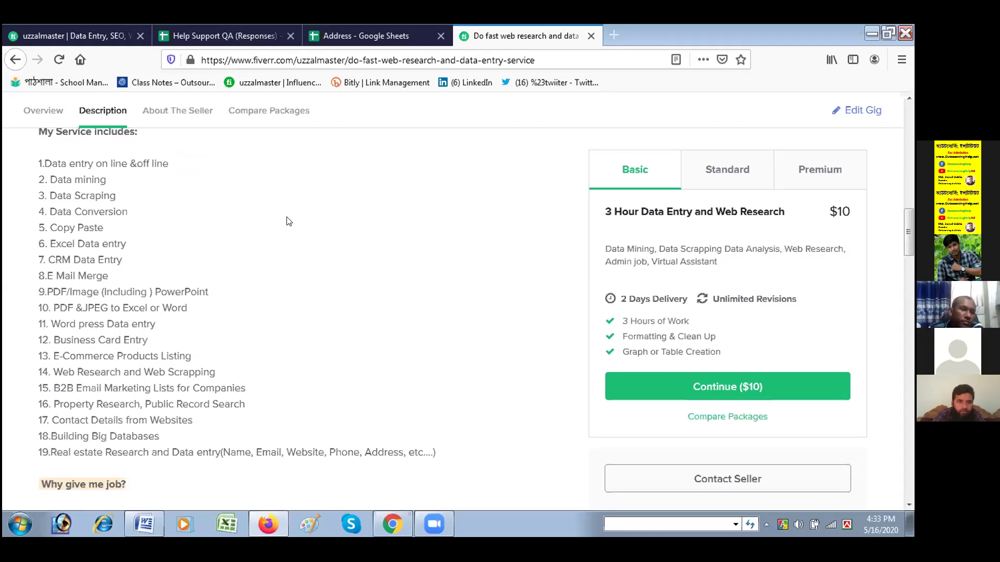
{"action": "scroll", "coordinate": [285, 229], "scroll_direction": "down", "scroll_amount": 2}
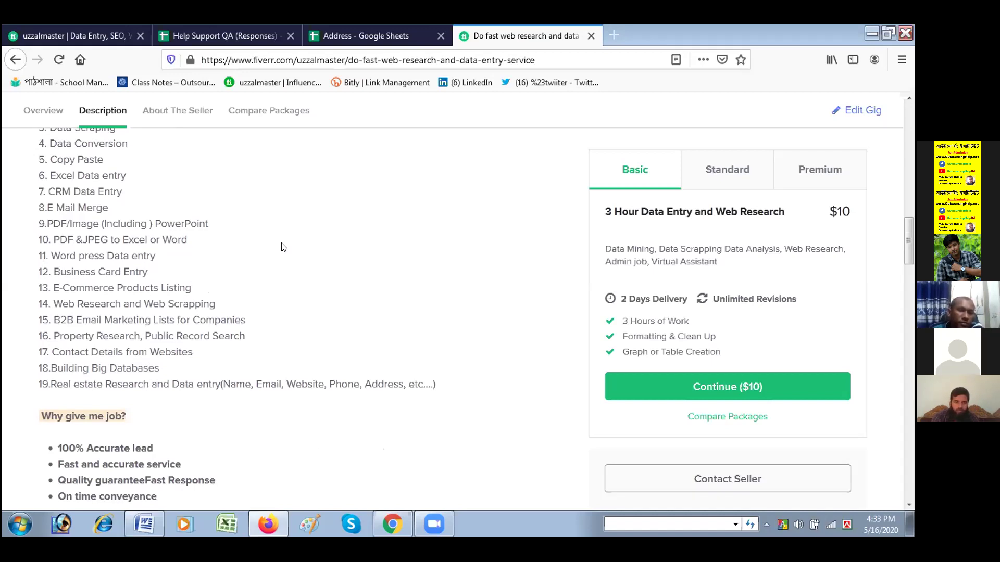
{"action": "scroll", "coordinate": [283, 248], "scroll_direction": "down", "scroll_amount": 3}
{"action": "scroll", "coordinate": [283, 247], "scroll_direction": "down", "scroll_amount": 2}
{"action": "scroll", "coordinate": [283, 248], "scroll_direction": "down", "scroll_amount": 2}
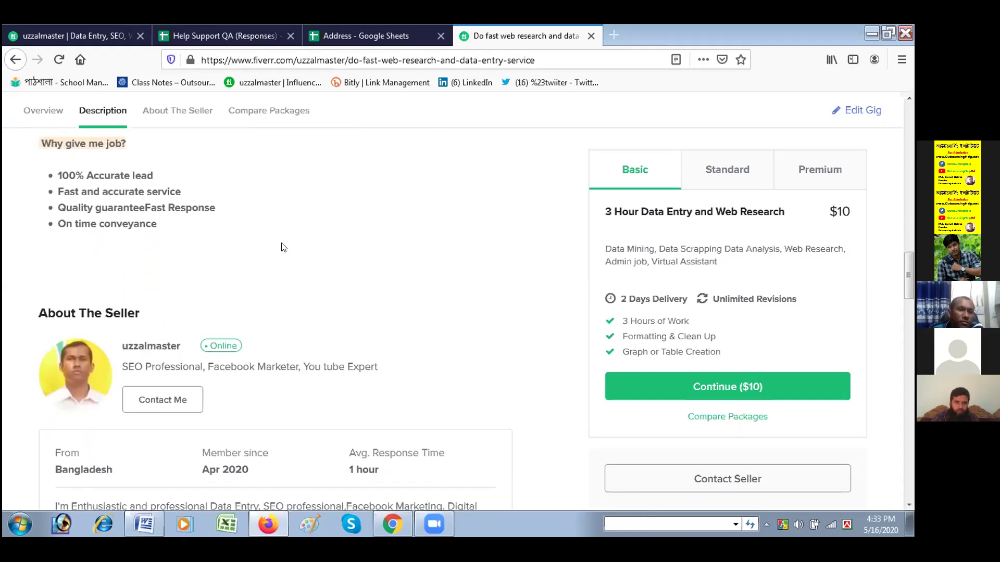
{"action": "scroll", "coordinate": [283, 248], "scroll_direction": "down", "scroll_amount": 4}
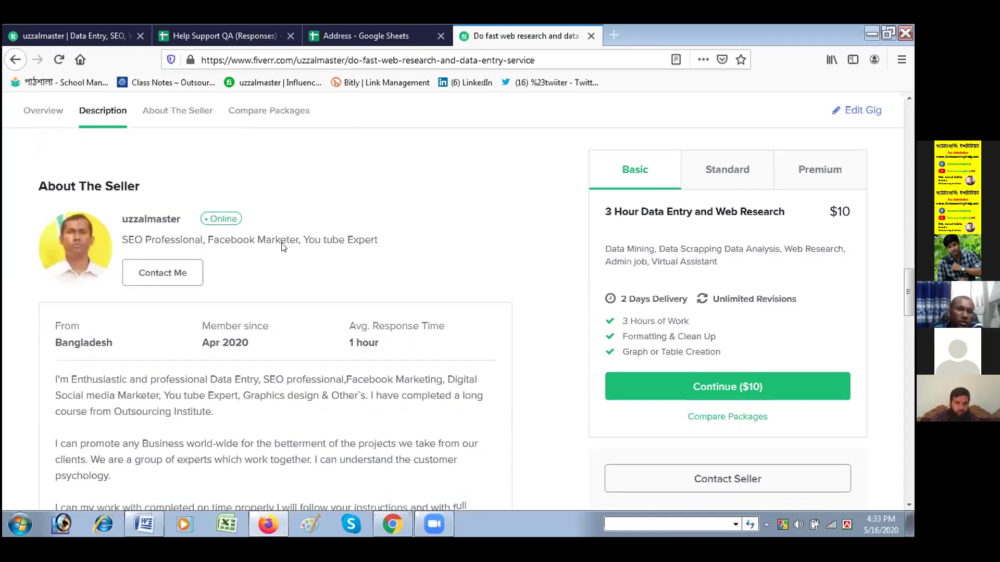
Review the gig's Basic, Standard and Premium package comparison, related tags and the seller's other services
{"action": "scroll", "coordinate": [283, 248], "scroll_direction": "down", "scroll_amount": 10}
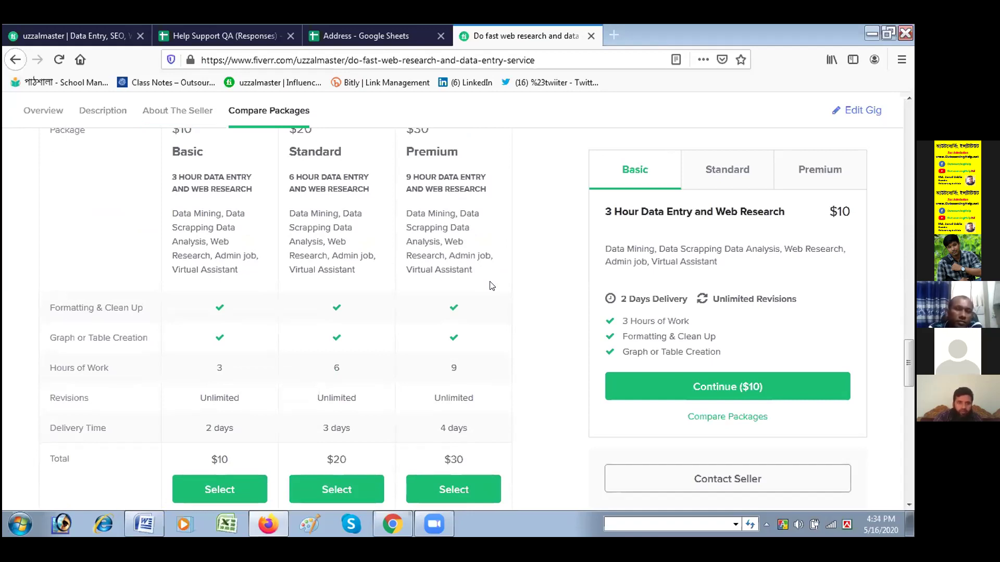
{"action": "scroll", "coordinate": [474, 312], "scroll_direction": "down", "scroll_amount": 4}
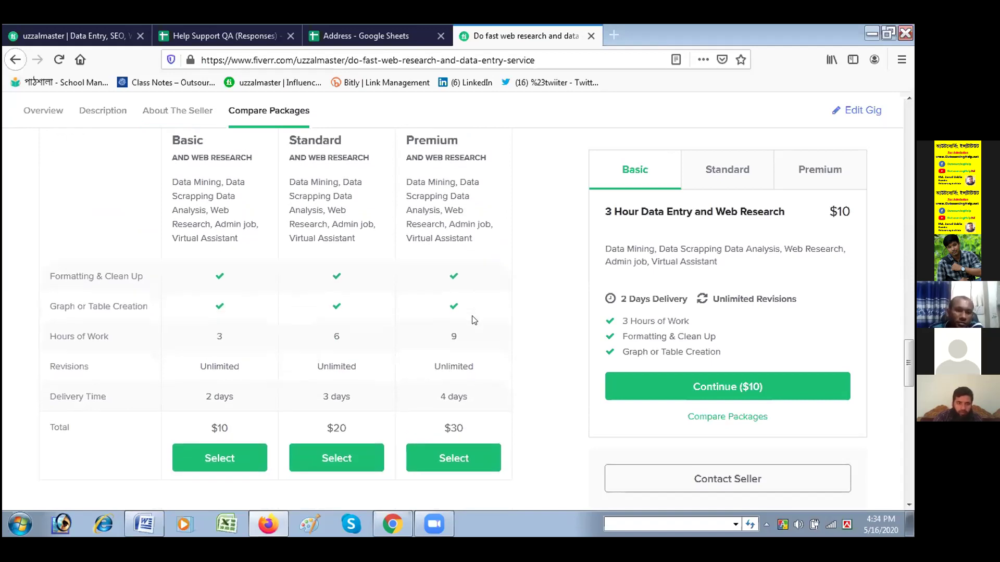
{"action": "scroll", "coordinate": [453, 325], "scroll_direction": "up", "scroll_amount": 3}
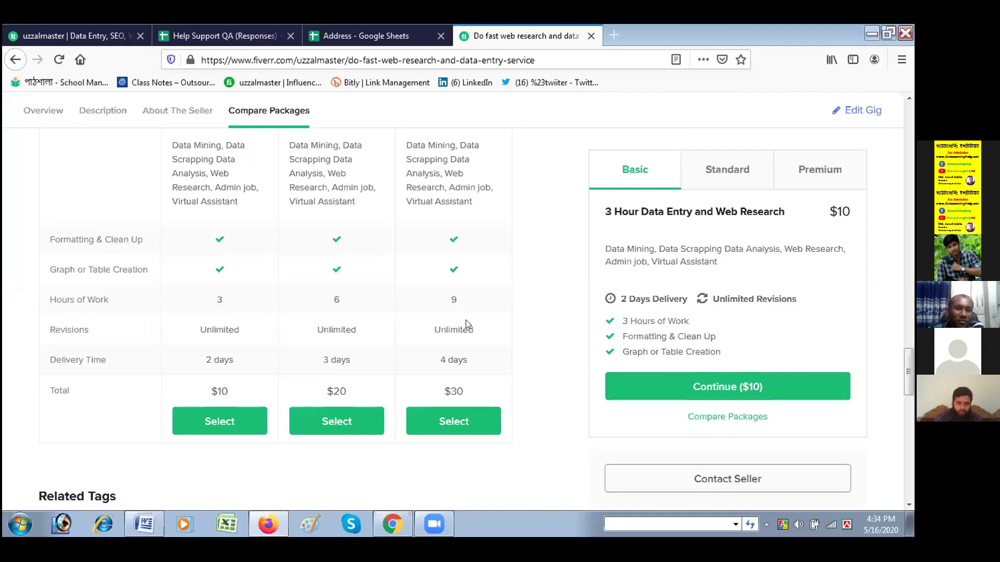
{"action": "scroll", "coordinate": [424, 314], "scroll_direction": "down", "scroll_amount": 4}
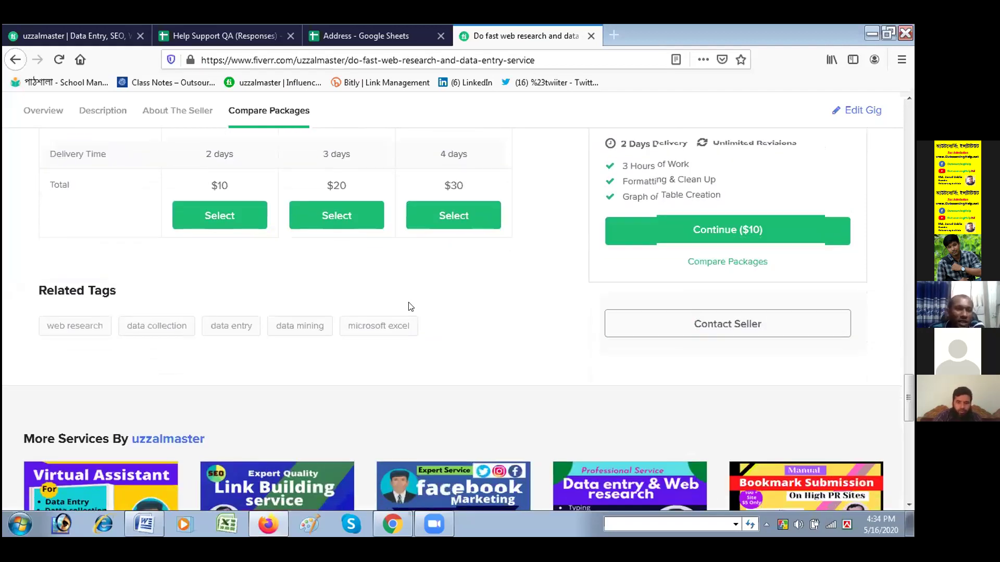
{"action": "scroll", "coordinate": [396, 302], "scroll_direction": "down", "scroll_amount": 1}
{"action": "scroll", "coordinate": [364, 263], "scroll_direction": "down", "scroll_amount": 2}
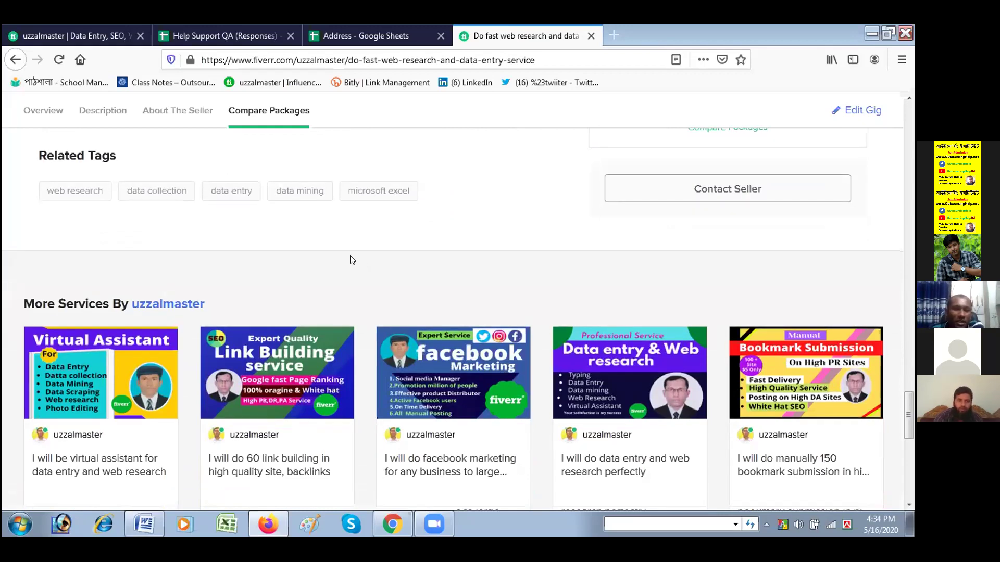
{"action": "scroll", "coordinate": [347, 261], "scroll_direction": "up", "scroll_amount": 3}
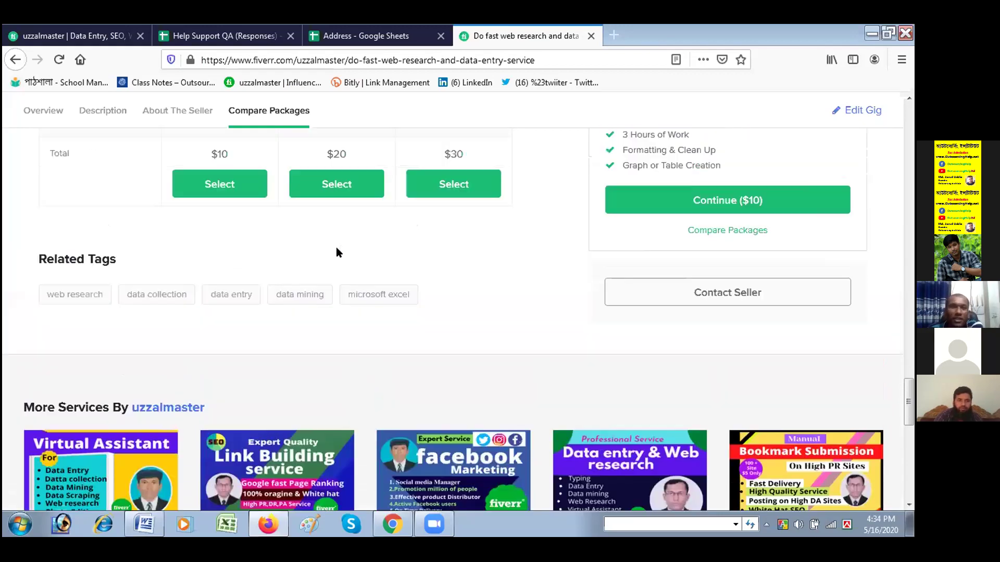
{"action": "scroll", "coordinate": [289, 196], "scroll_direction": "up", "scroll_amount": 15}
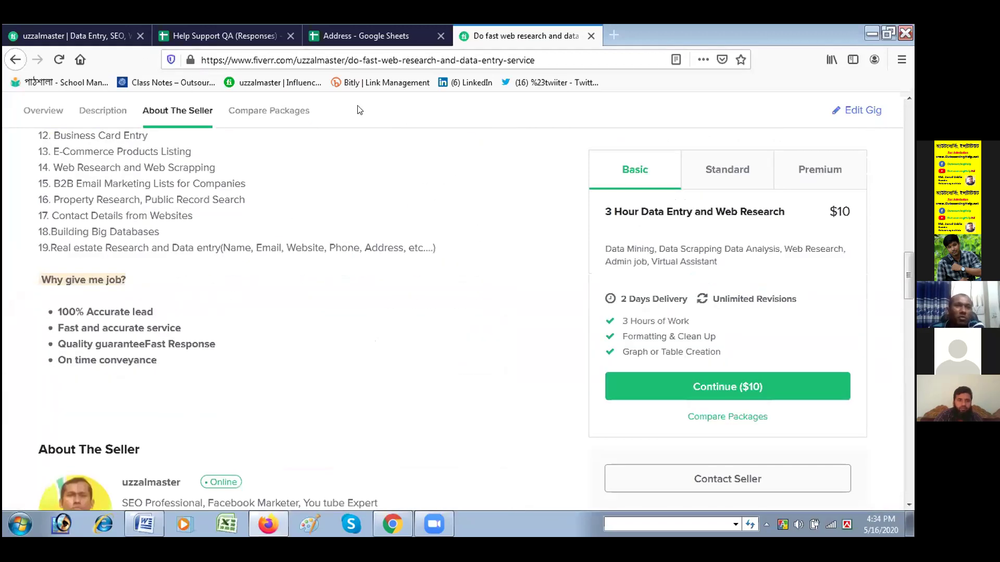
Open a blank browser tab, and copy the ads.google.com link from B3 under Keyword Research in the Address sheet
{"action": "left_click", "coordinate": [614, 35]}
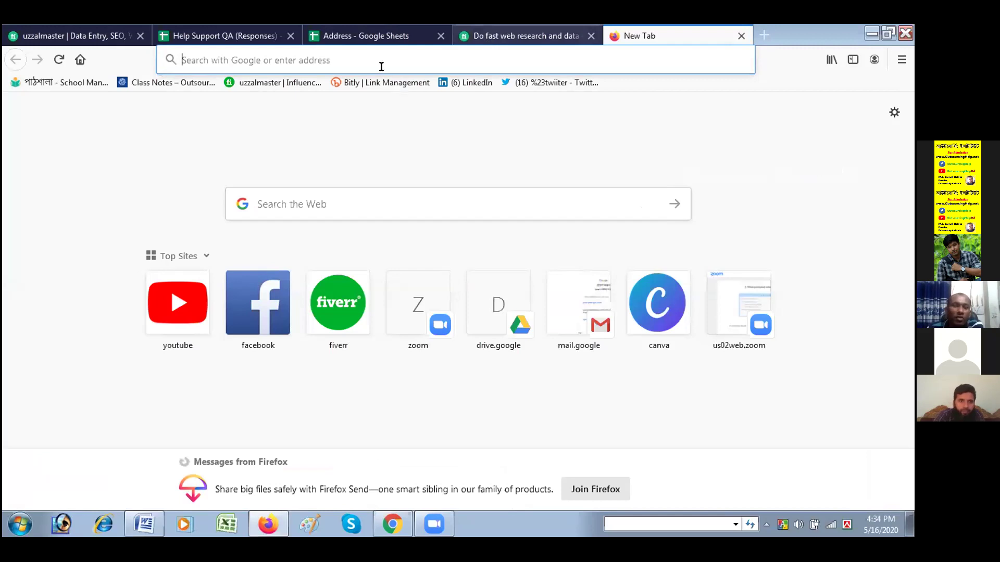
{"action": "key", "text": "ctrl+shift+Tab"}
{"action": "left_click", "coordinate": [367, 37]}
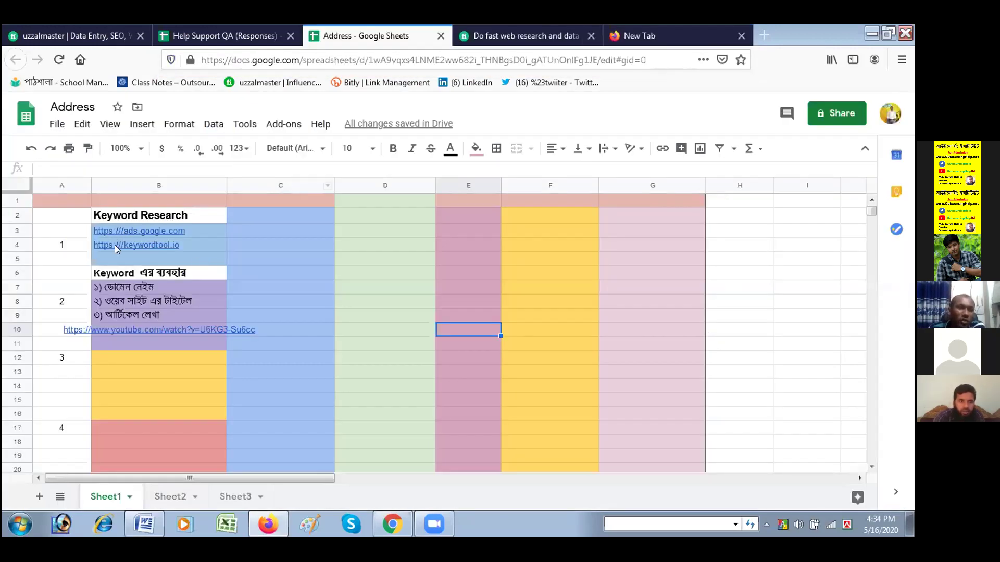
{"action": "left_click", "coordinate": [149, 232]}
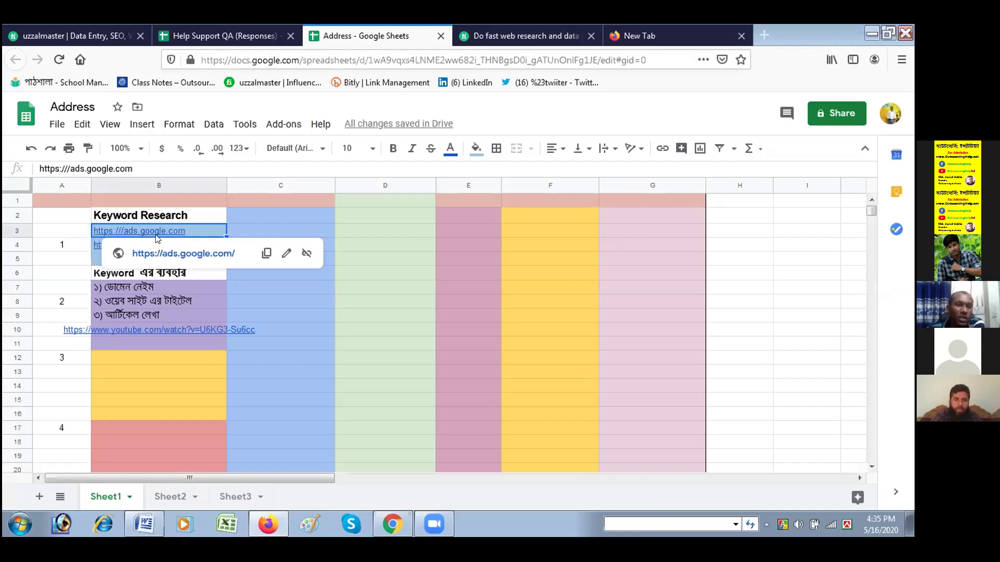
{"action": "left_click", "coordinate": [265, 252]}
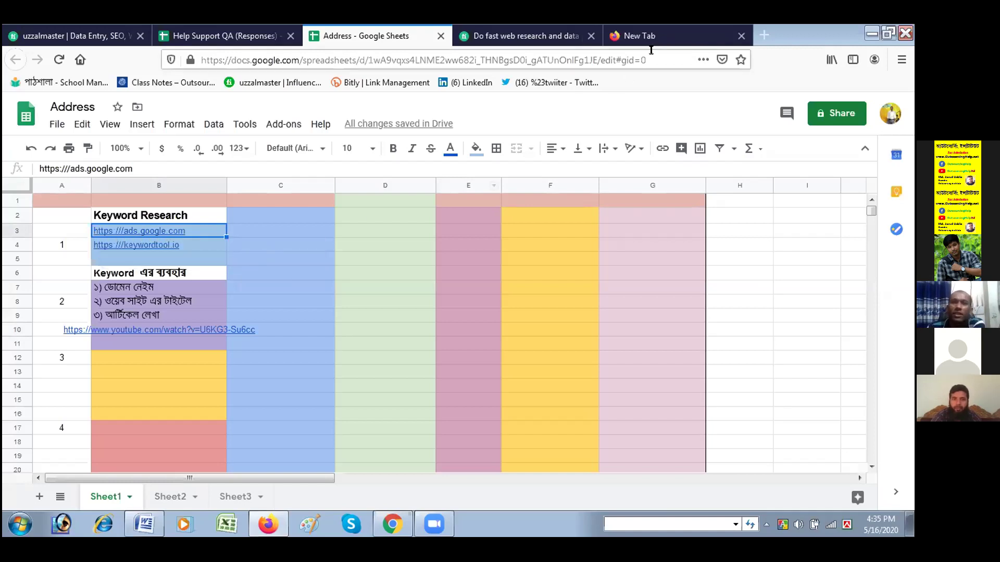
{"action": "left_click", "coordinate": [658, 36]}
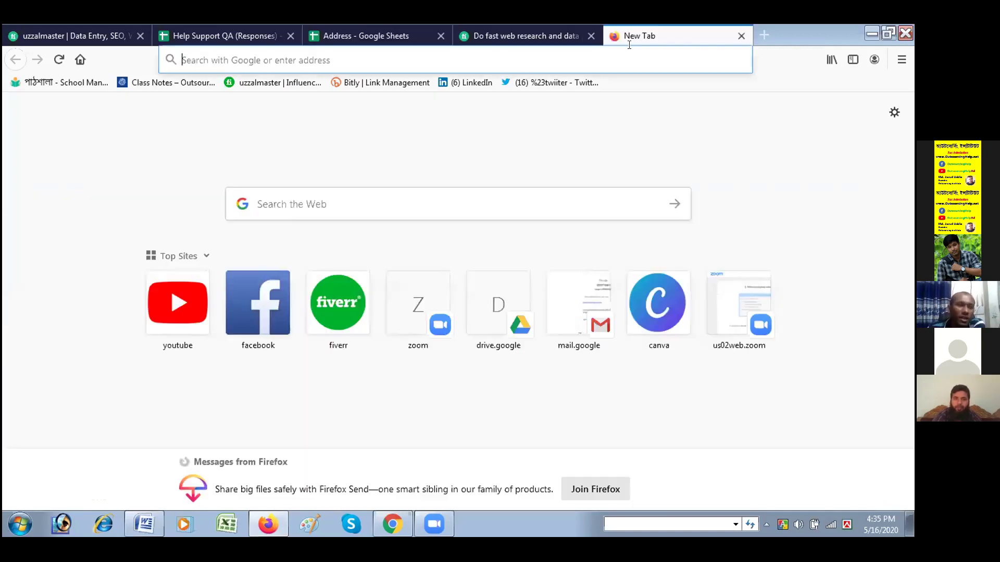
{"action": "left_click", "coordinate": [397, 54]}
{"action": "right_click", "coordinate": [397, 54]}
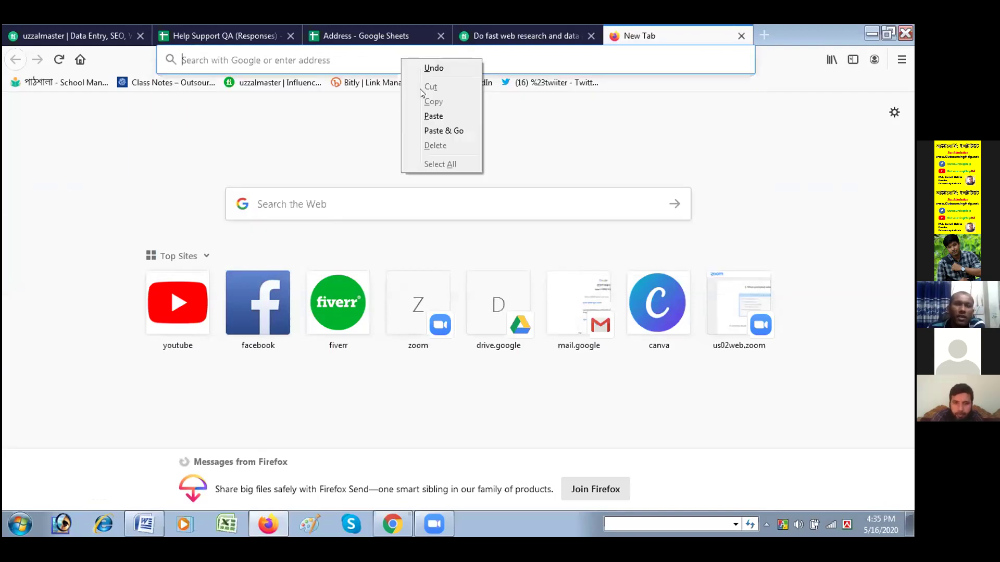
{"action": "left_click", "coordinate": [421, 116]}
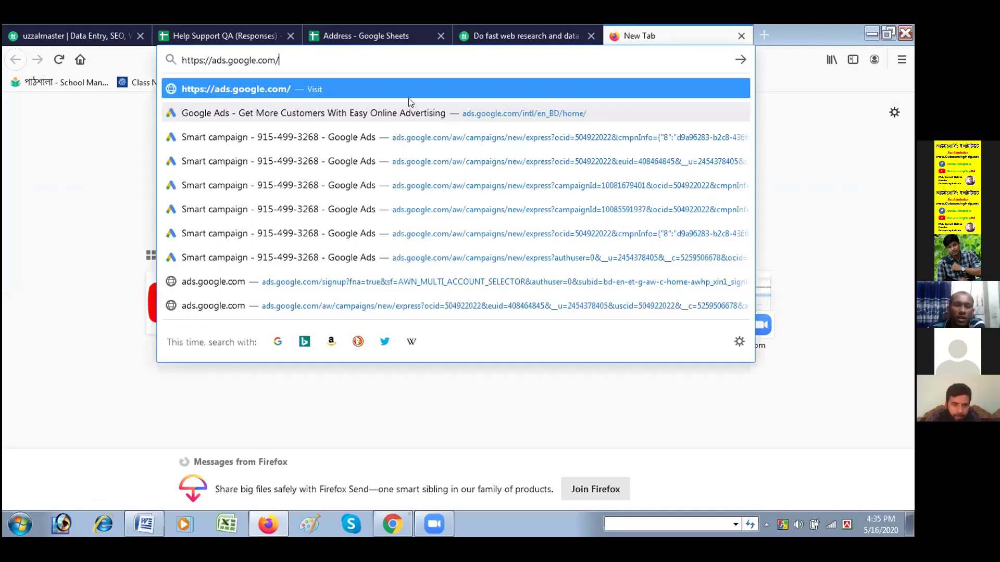
{"action": "left_click", "coordinate": [409, 97]}
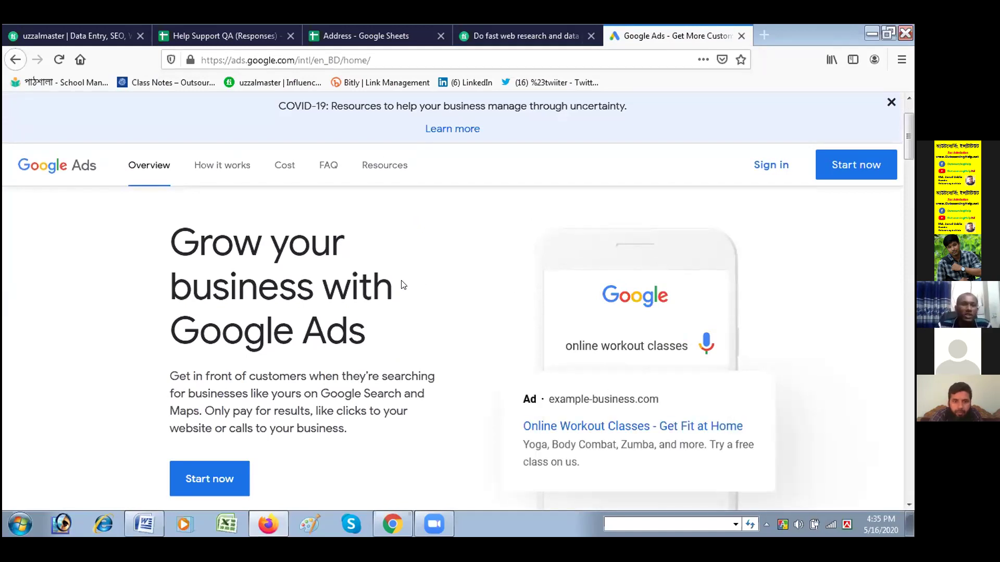
{"action": "scroll", "coordinate": [379, 284], "scroll_direction": "down", "scroll_amount": 3}
{"action": "left_click", "coordinate": [210, 344]}
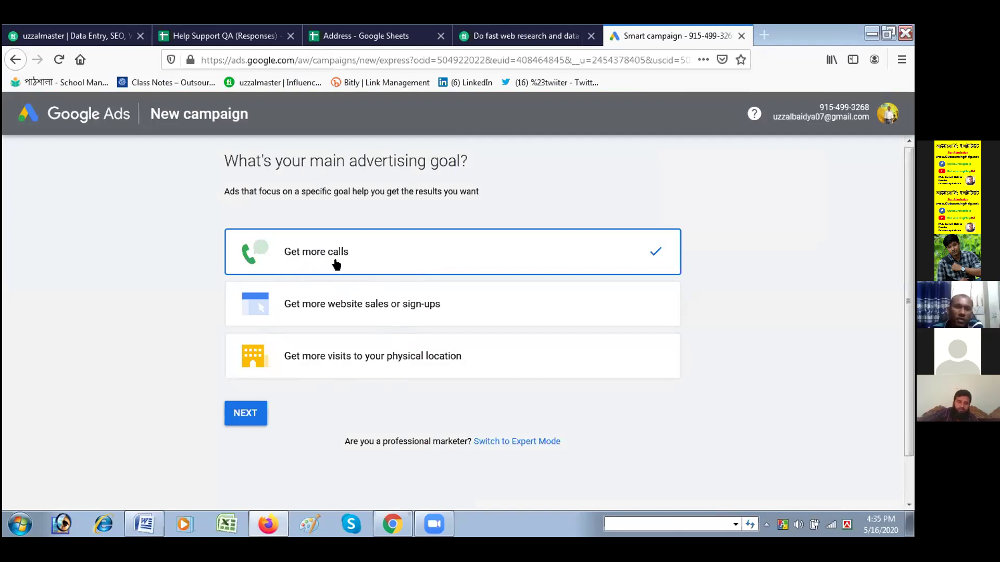
{"action": "left_click", "coordinate": [389, 309]}
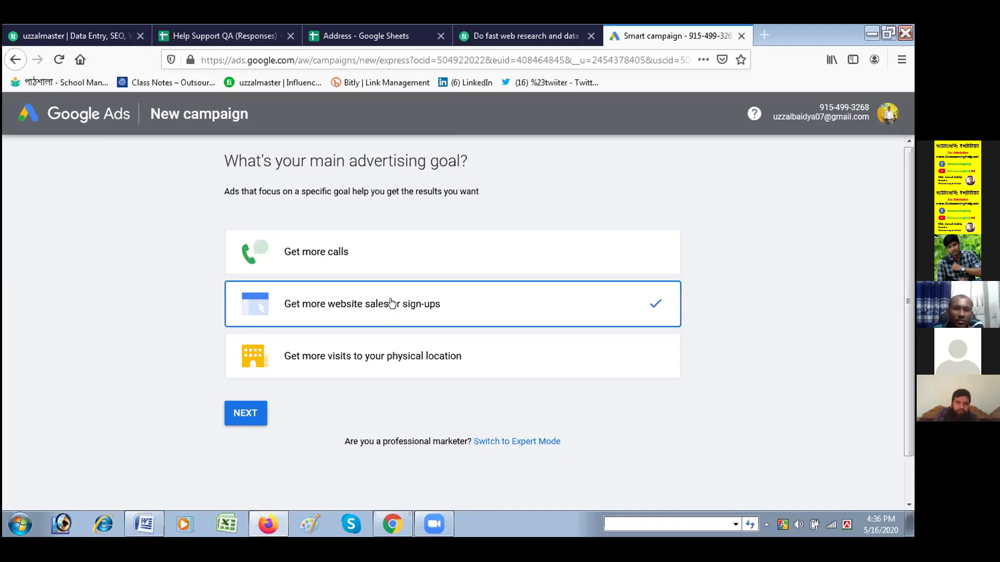
{"action": "left_click", "coordinate": [245, 414]}
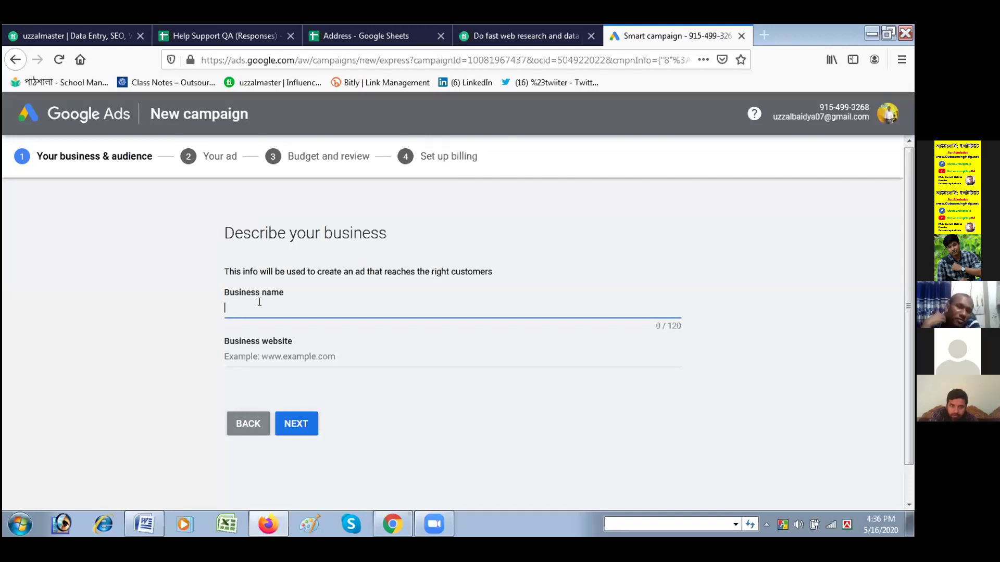
{"action": "left_click", "coordinate": [238, 416]}
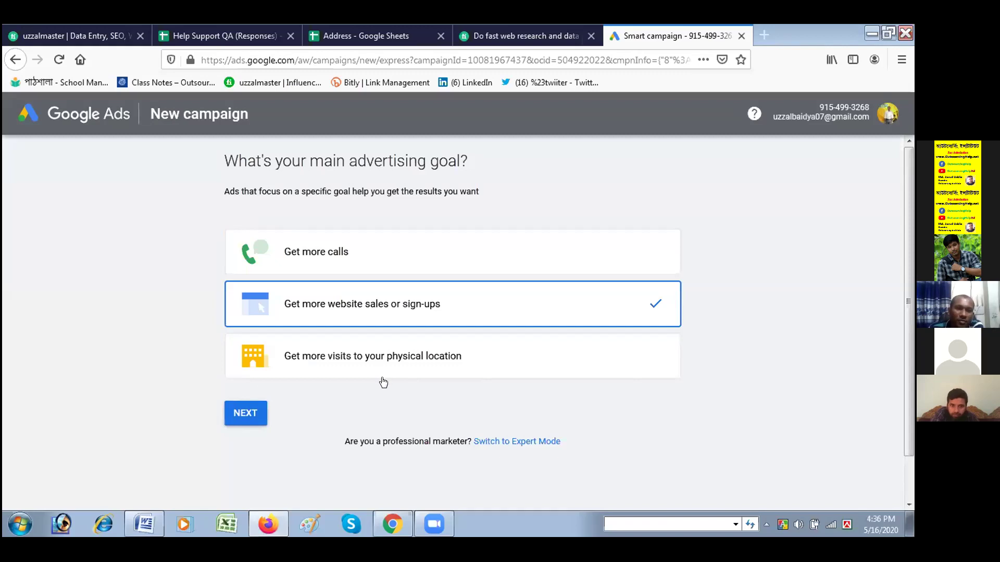
Choose "Get more visits to your physical location" as the advertising goal and continue to the business name entry
{"action": "left_click", "coordinate": [363, 357]}
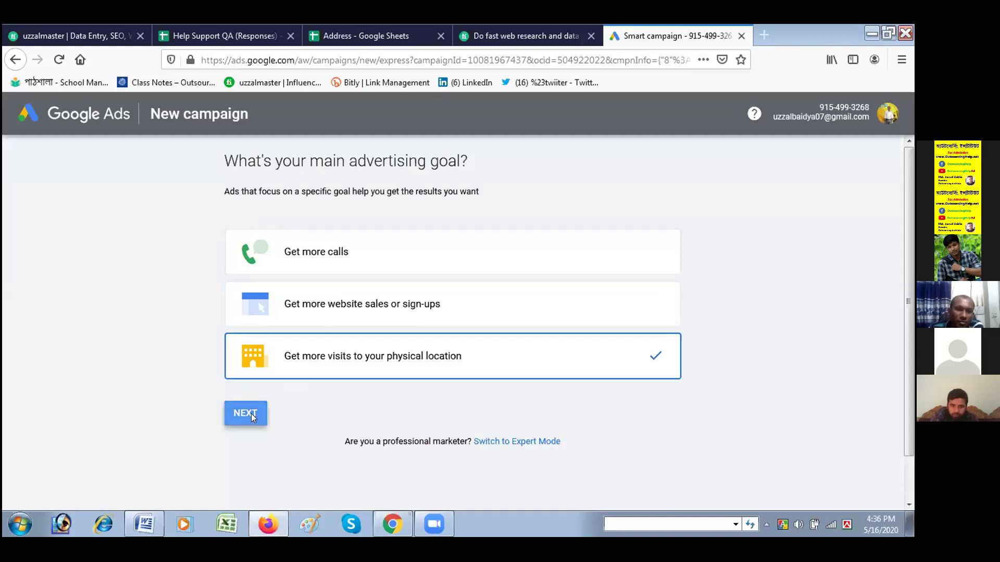
{"action": "left_click", "coordinate": [251, 416]}
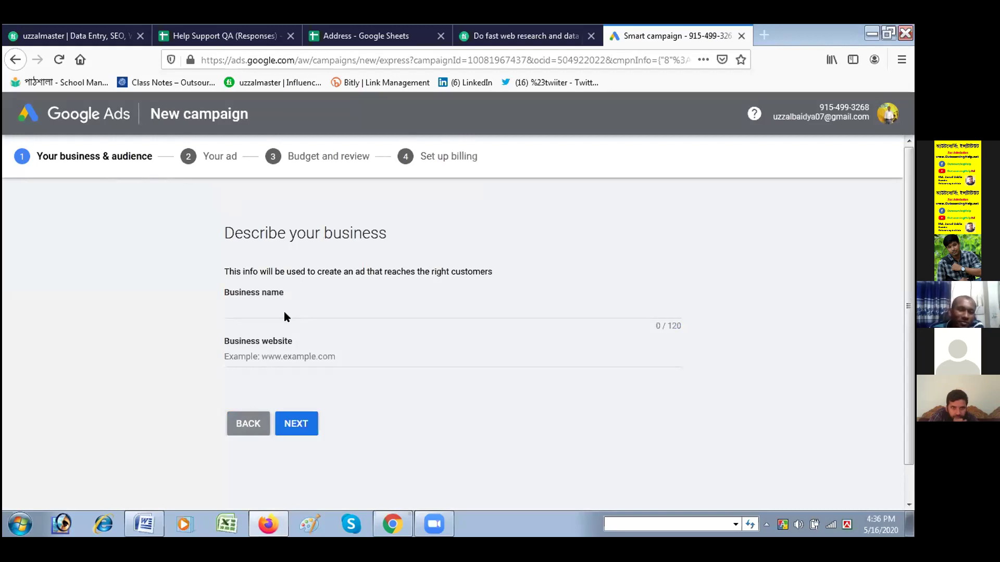
{"action": "left_click", "coordinate": [259, 302]}
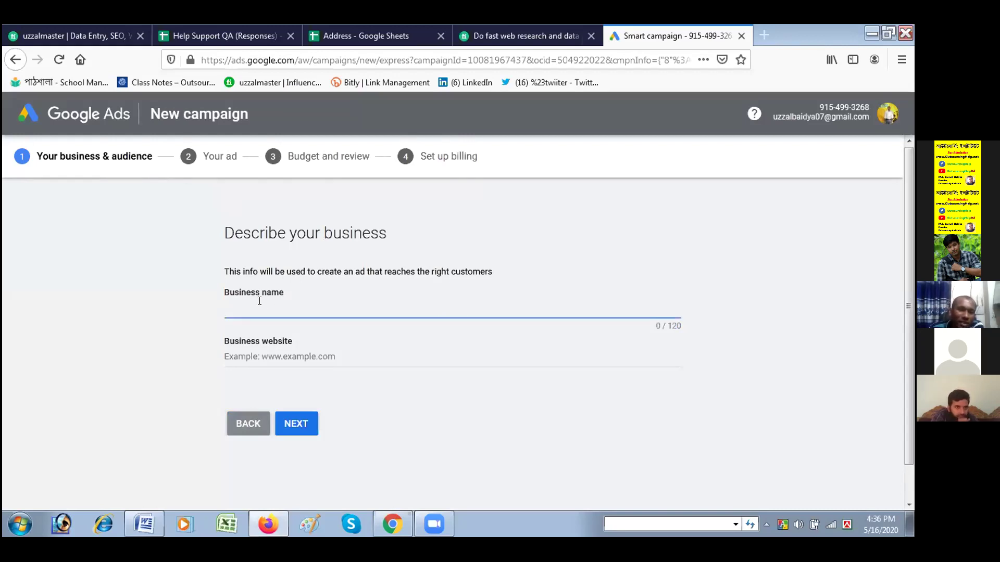